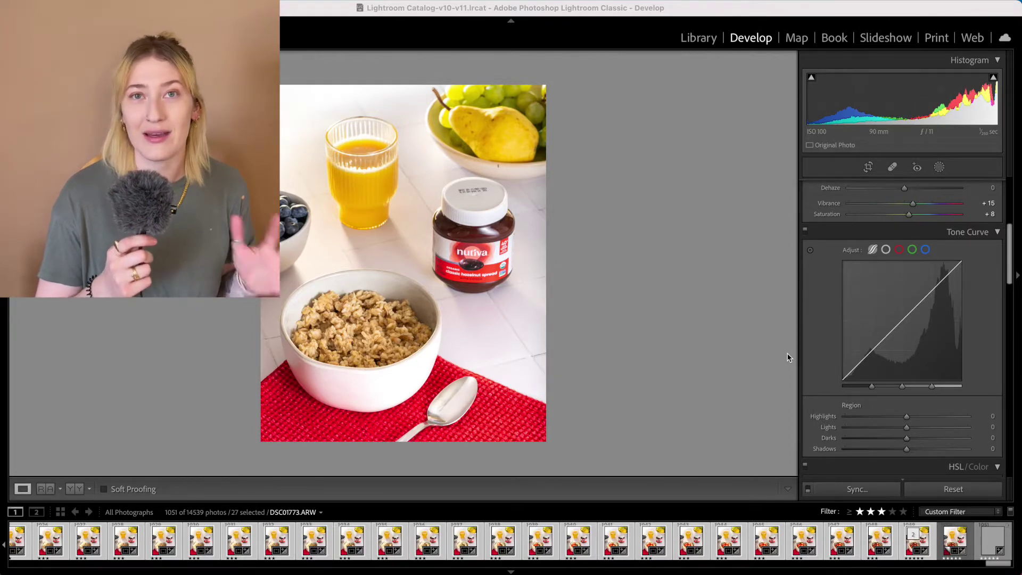
Select the whole series of breakfast photos in the filmstrip and open them as layers in Photoshop
click(293, 551)
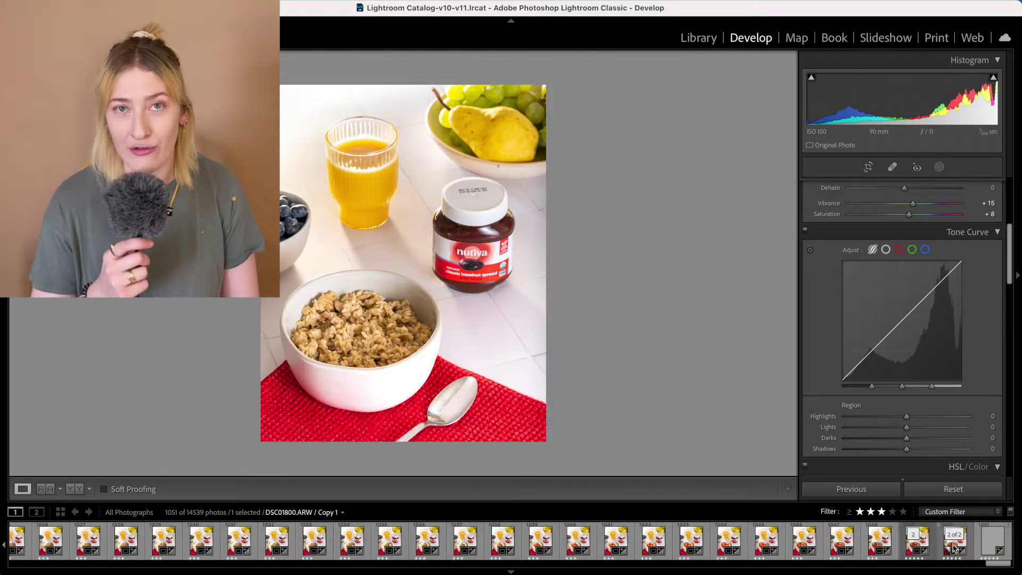
shift+click(925, 545)
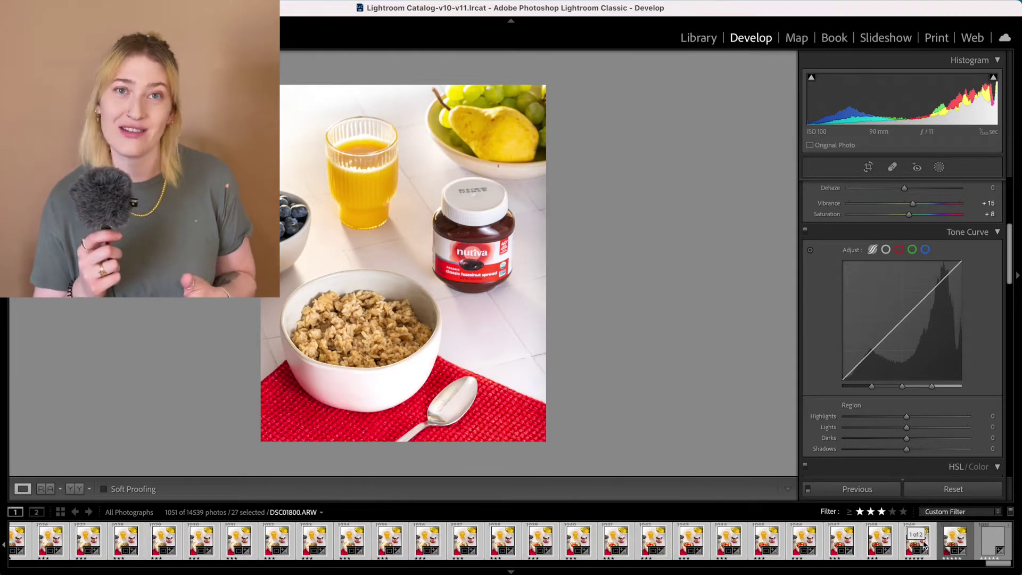
right_click(810, 544)
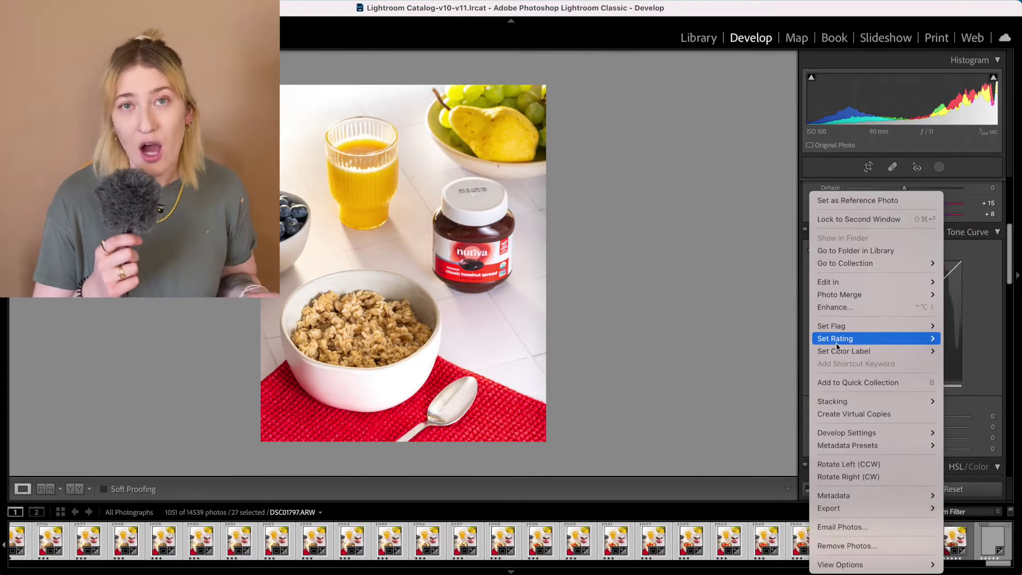
mouse_move(847, 284)
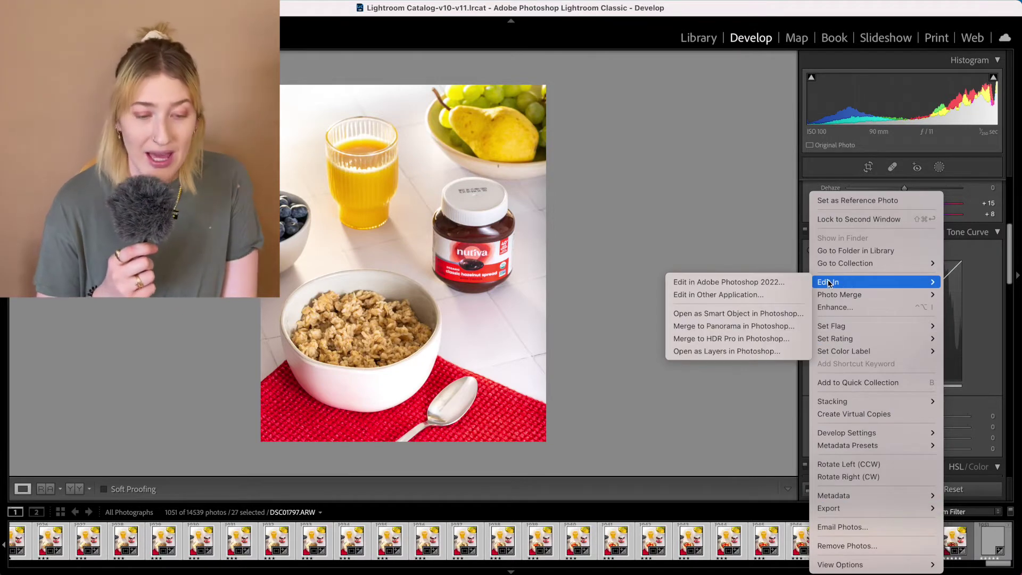
click(787, 352)
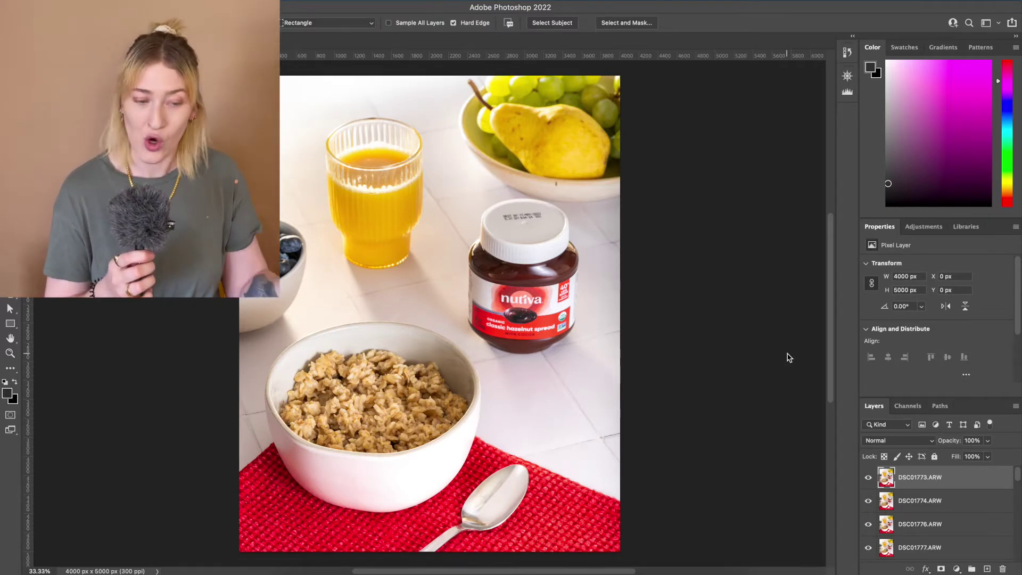
Hide all photo layers except the bottommost DSC01800.ARW, toggling DSC01773.ARW to compare the empty and topped bowl
drag(867, 479, 868, 529)
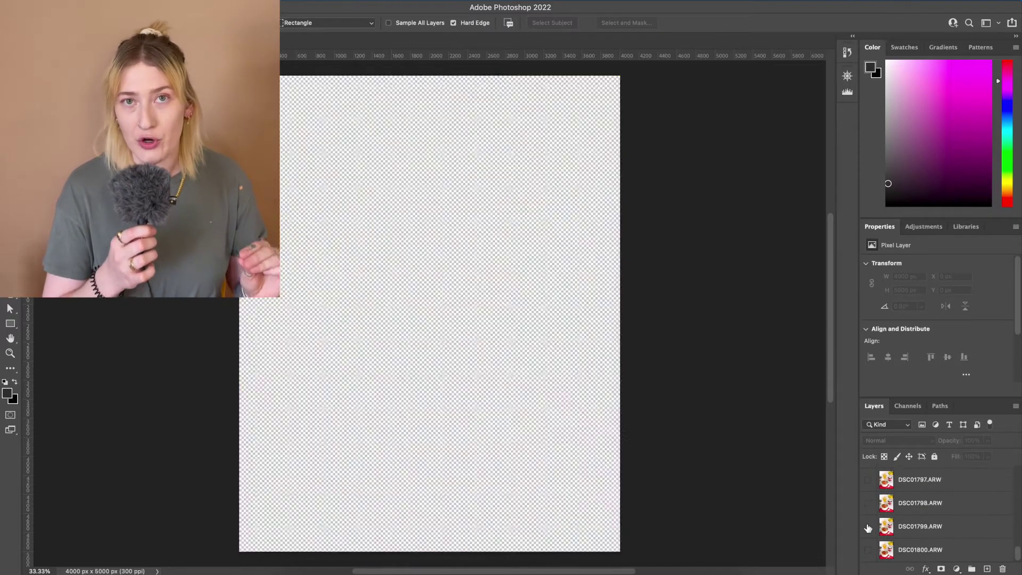
click(869, 551)
scroll(893, 521, up, 15)
click(867, 478)
click(868, 478)
click(868, 478)
click(868, 478)
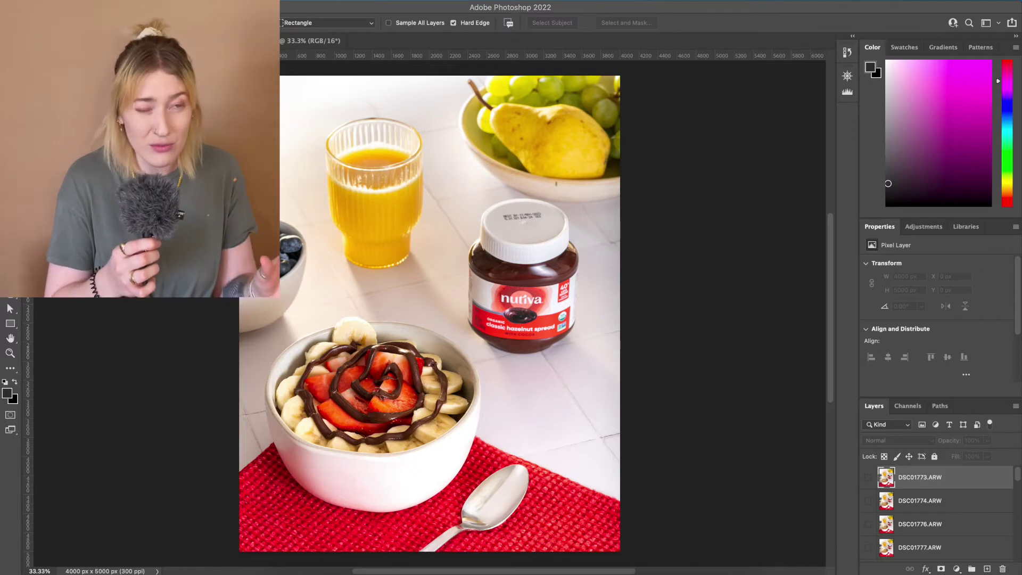
click(868, 477)
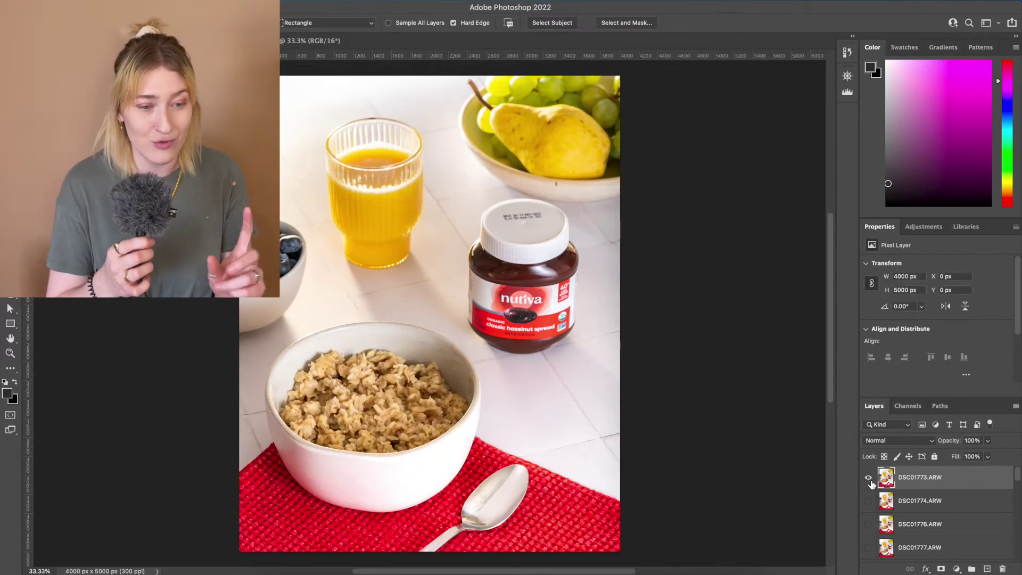
click(868, 478)
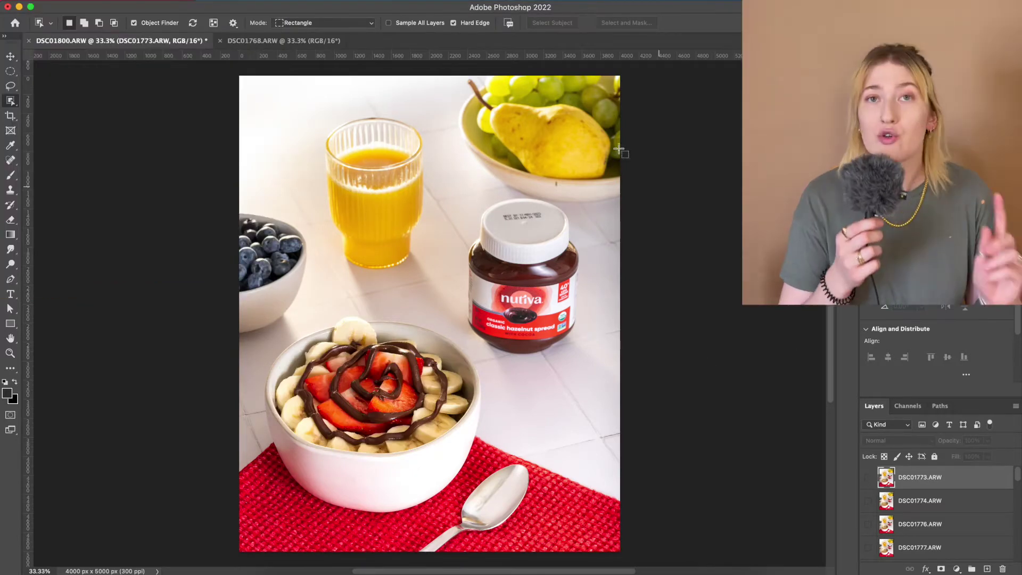
Duplicate the background layer in DSC01768.ARW and select the nutiva jar with the Object Selection tool
click(295, 39)
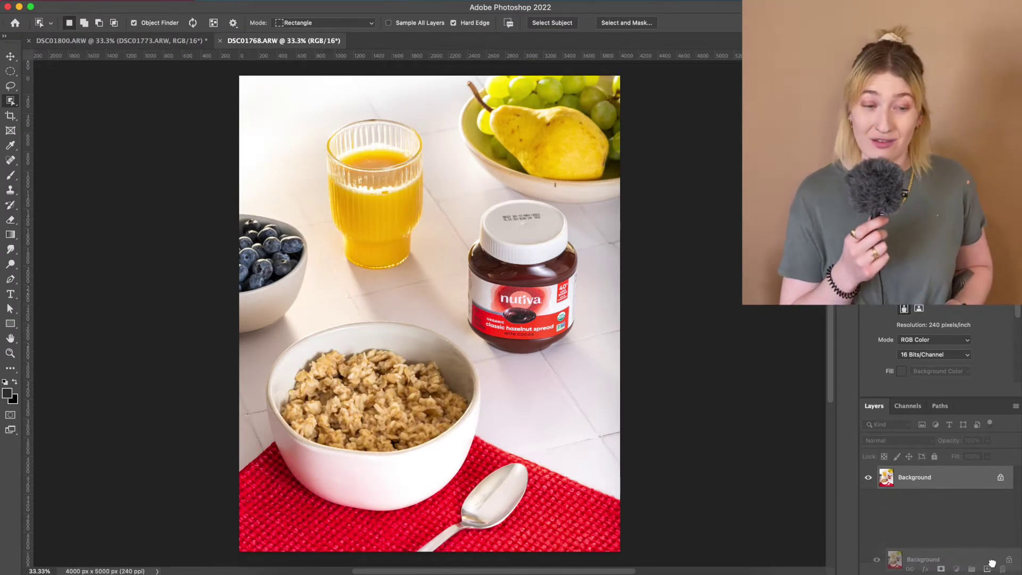
key(super+j)
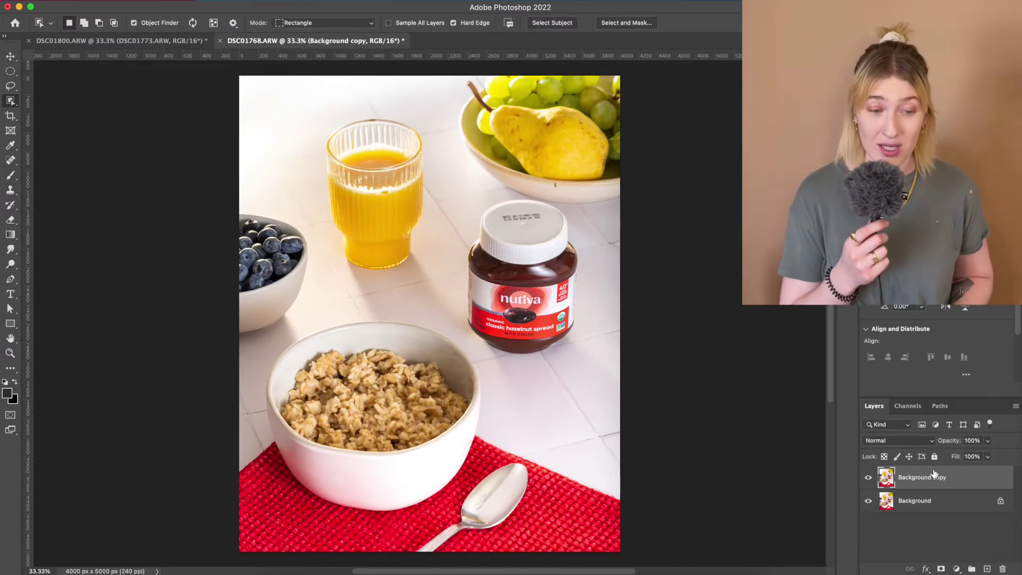
click(505, 255)
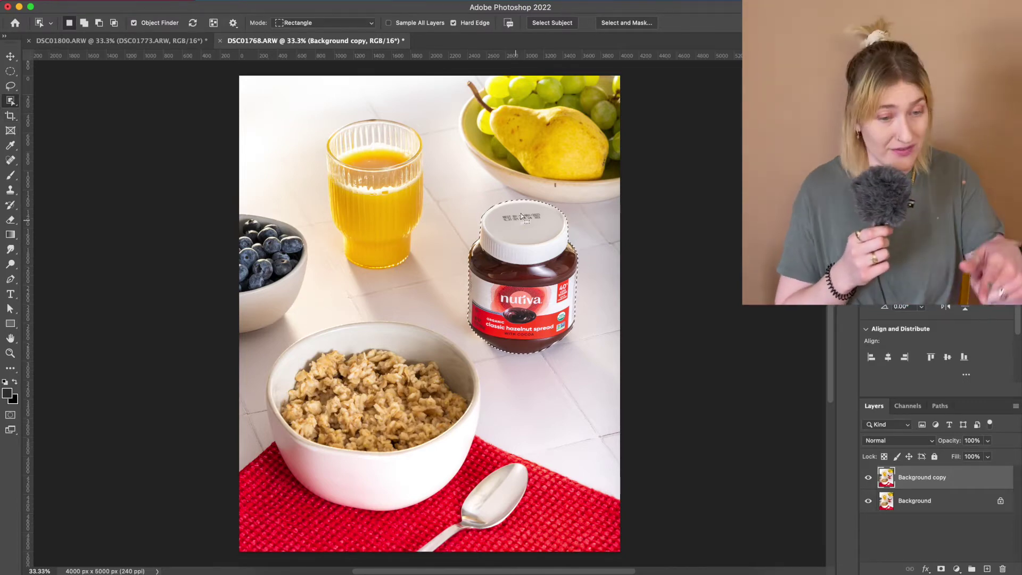
Check the edges of the jar selection close up in Select and Mask
click(627, 24)
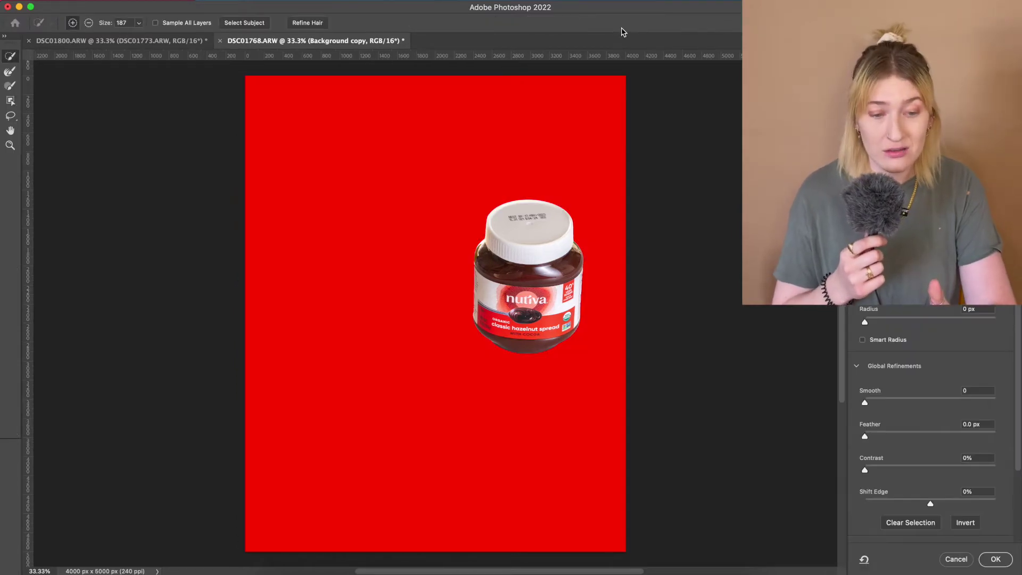
scroll(547, 261, up, 5)
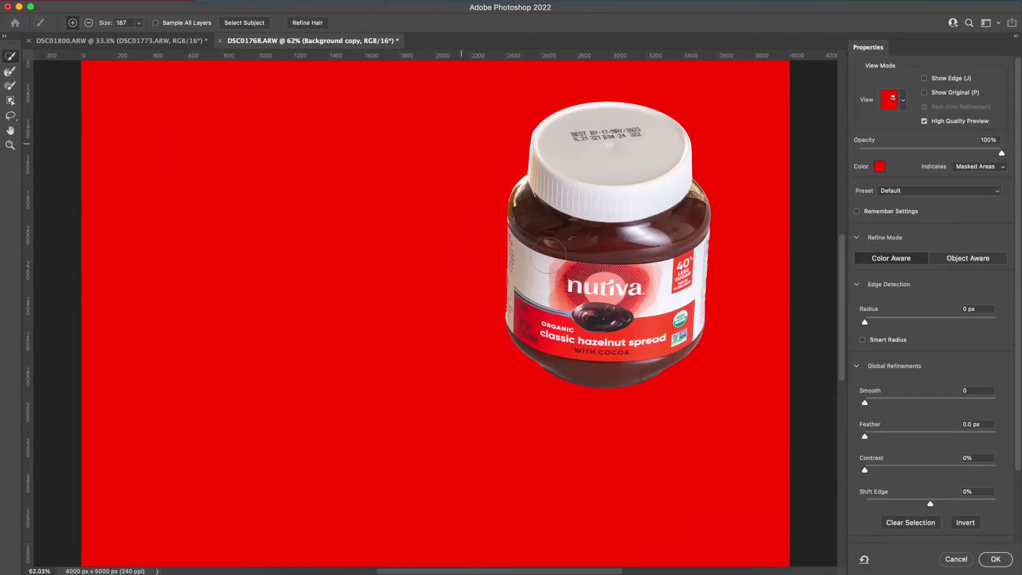
key(super+plus)
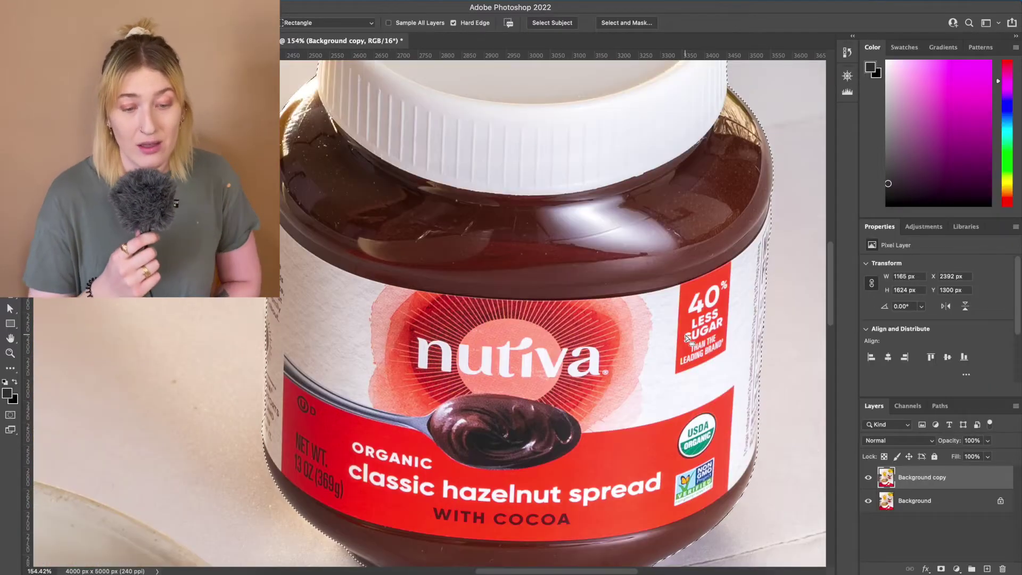
Turn the jar selection into a layer mask on the duplicated layer and hide the Background layer
click(944, 569)
click(868, 500)
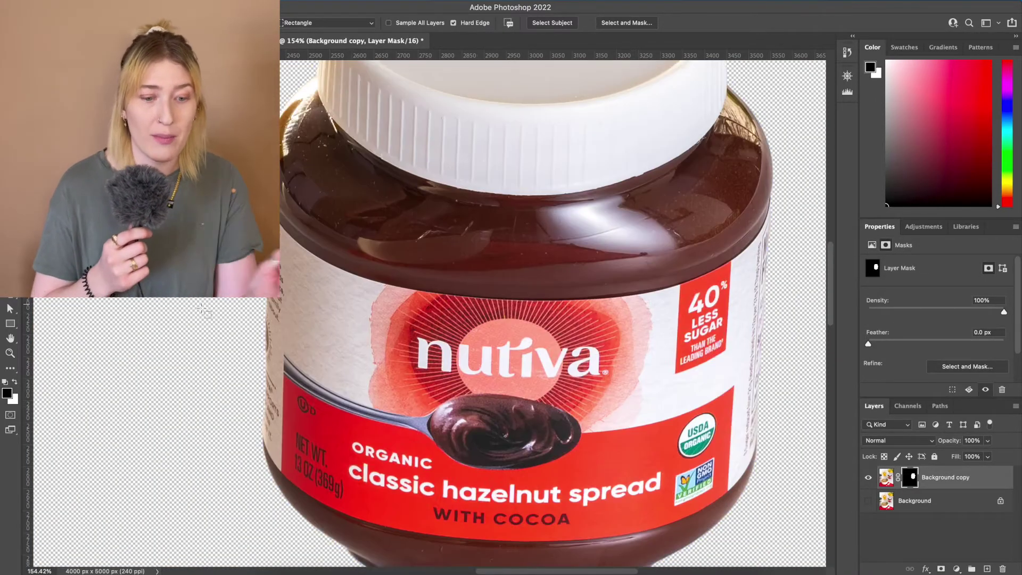
scroll(229, 320, down, 5)
Duplicate the masked jar layer and place a new empty layer directly below the duplicate
click(886, 478)
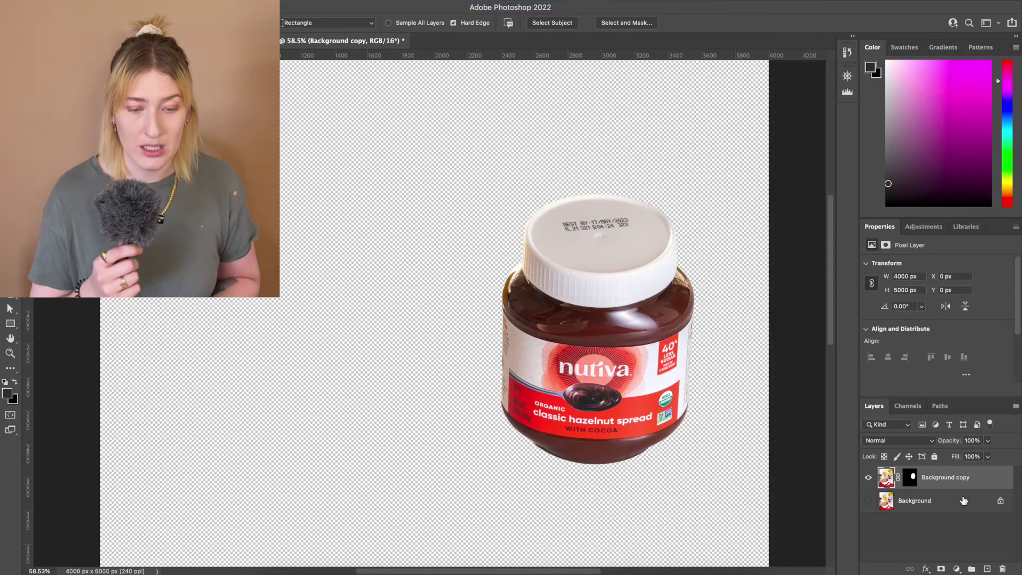
drag(958, 479, 987, 569)
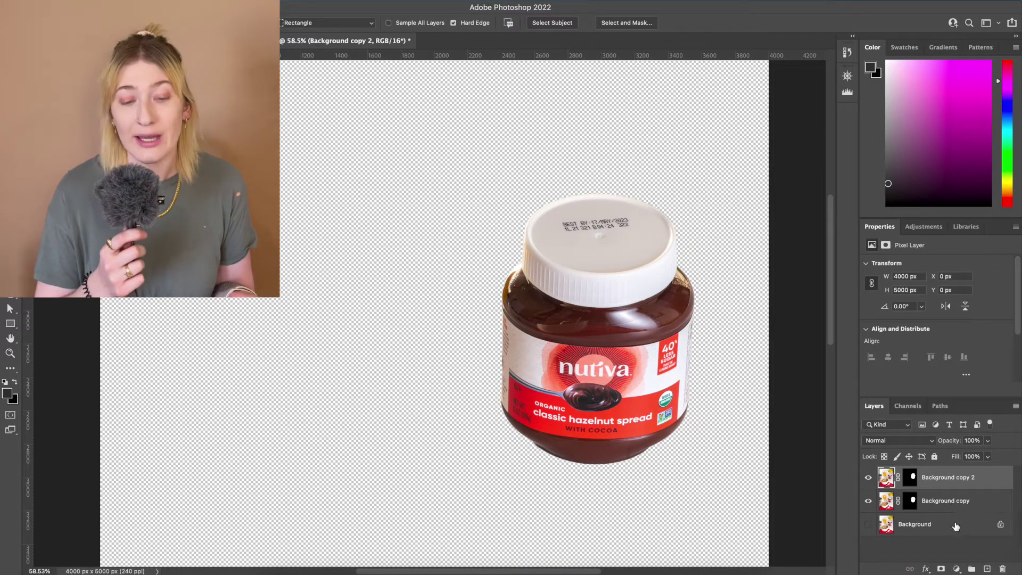
click(987, 569)
drag(920, 487, 905, 512)
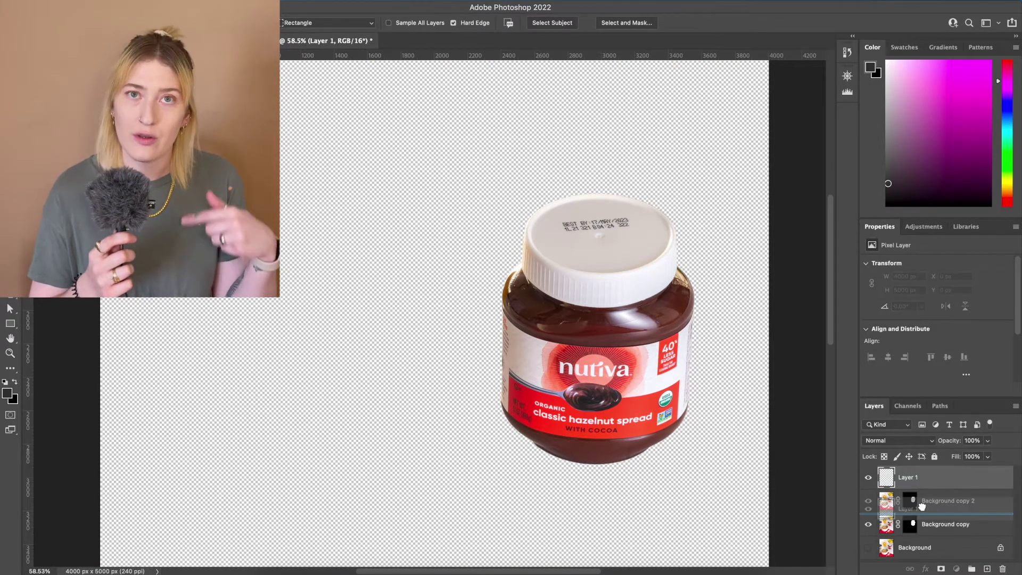
Hide the Background copy layer and merge Background copy 2 with the empty layer beneath it
click(894, 482)
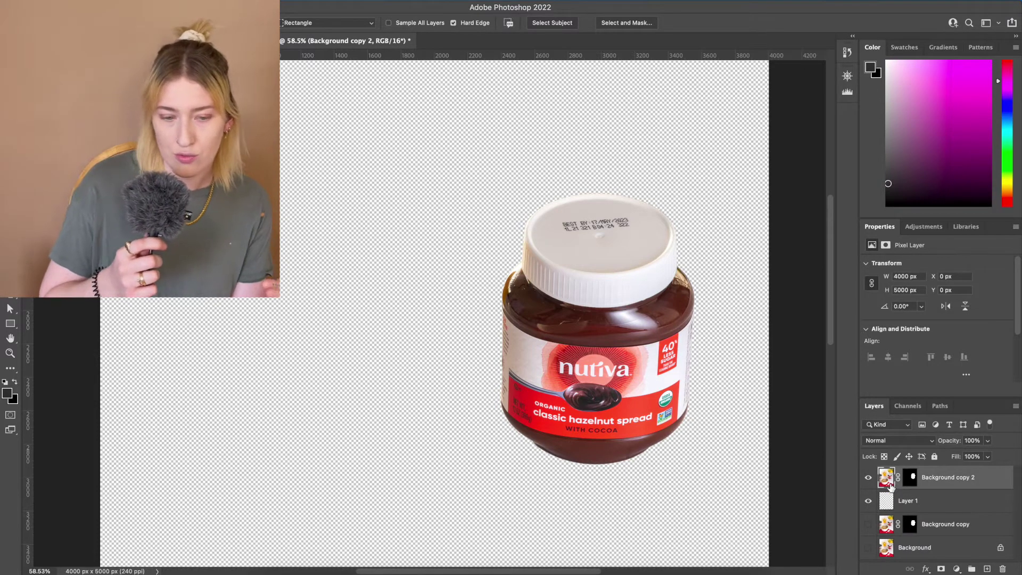
click(913, 504)
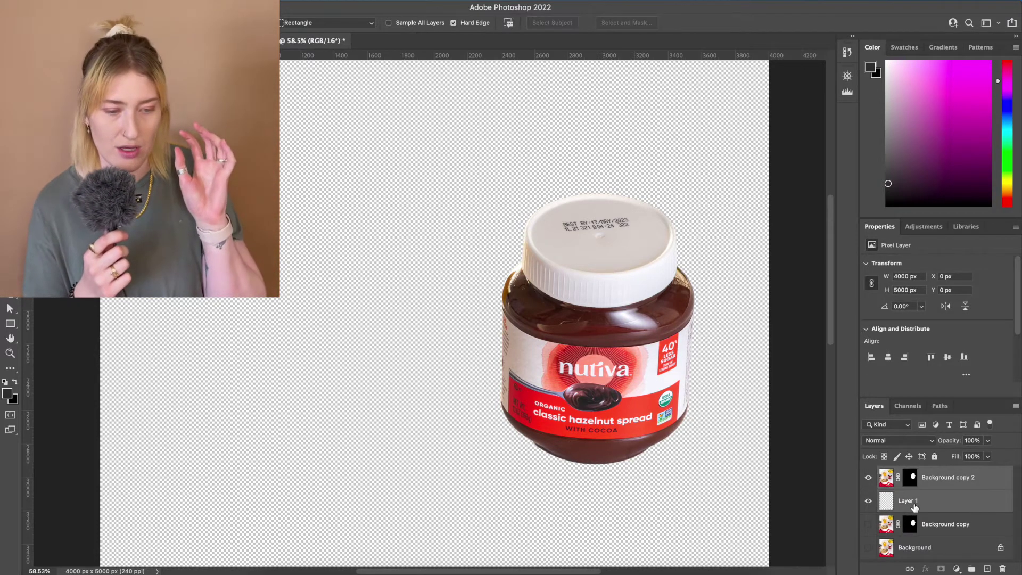
right_click(914, 502)
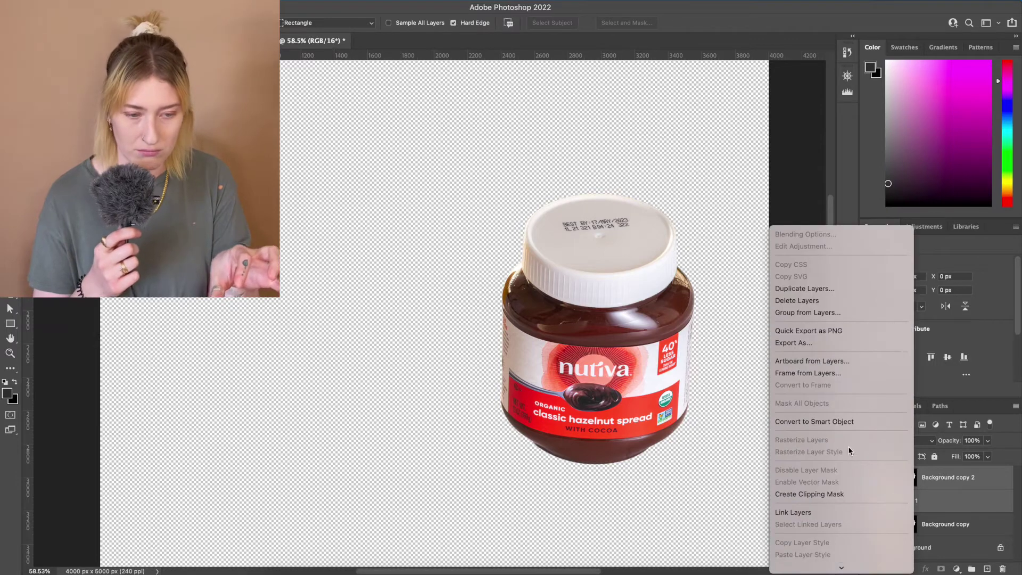
click(820, 405)
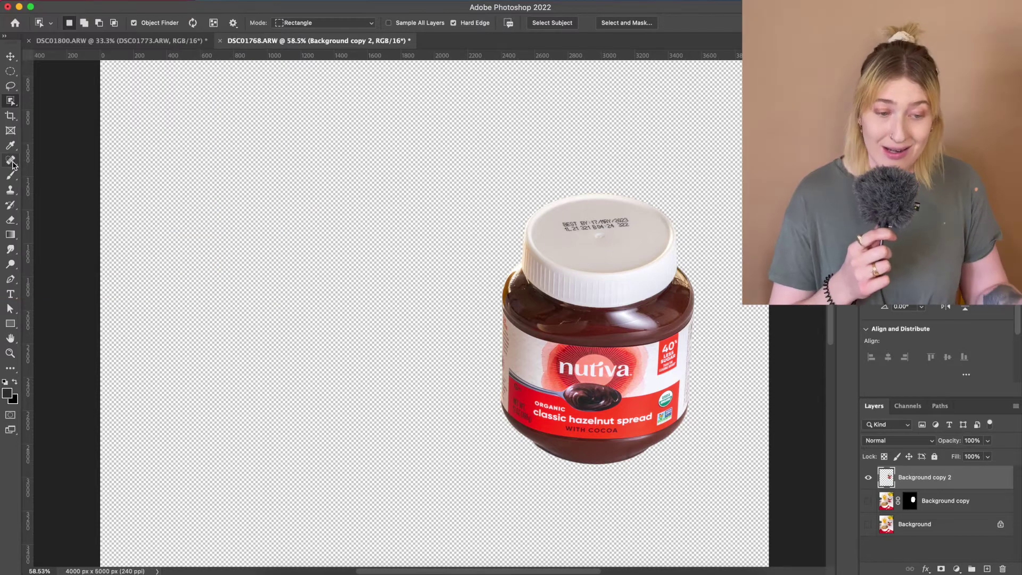
Remove the printed best-by date from the jar lid with the Patch tool and clear the selection
right_click(11, 159)
click(154, 183)
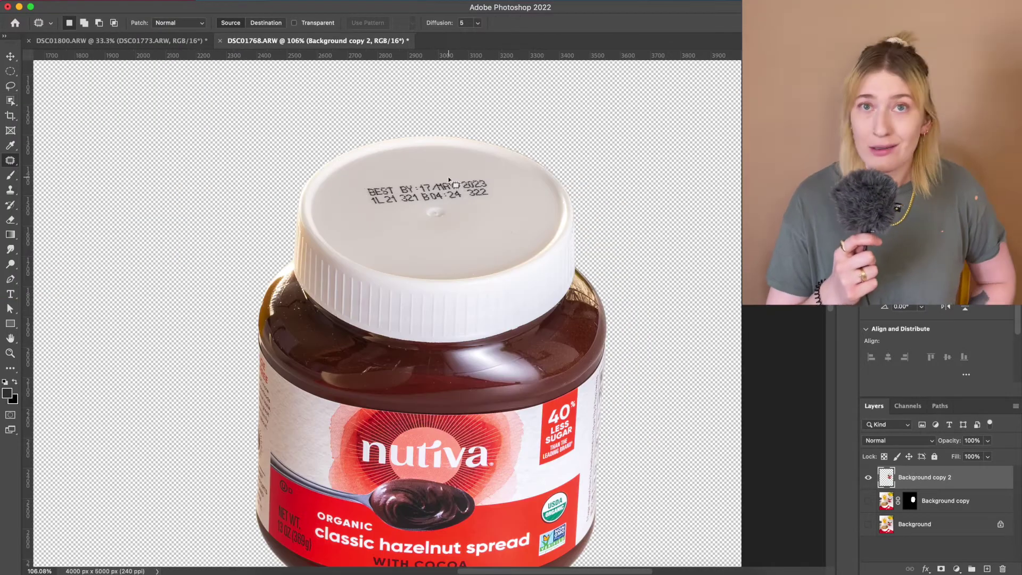
mouse_move(447, 179)
mouse_down()
mouse_move(364, 196)
mouse_move(383, 206)
mouse_move(492, 198)
mouse_move(495, 183)
mouse_move(436, 184)
mouse_move(436, 161)
mouse_up()
click(257, 2)
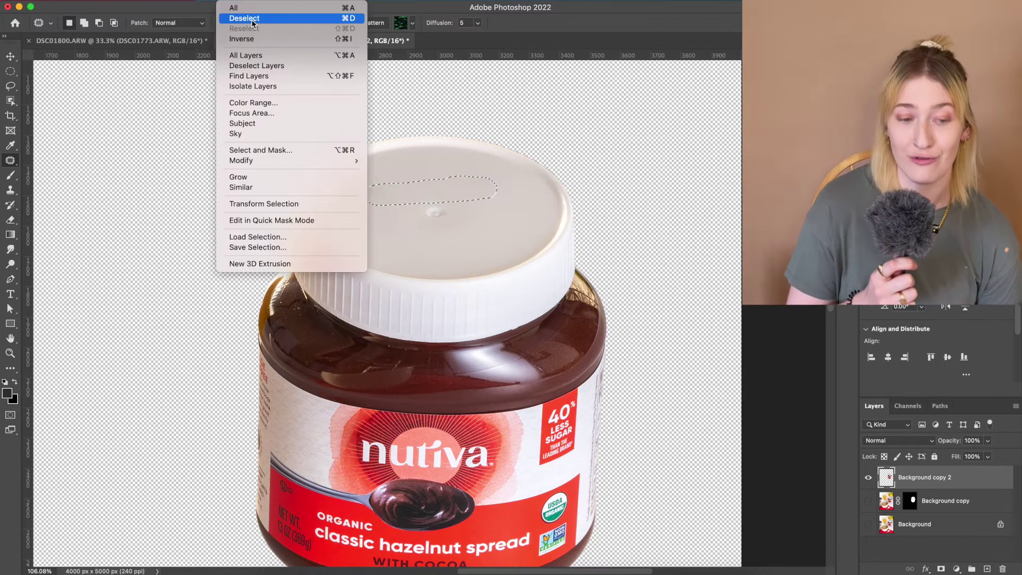
click(250, 16)
Patch the uneven blotches on the top of the lid with clean areas of the lid
scroll(578, 142, up, 2)
scroll(550, 142, down, 2)
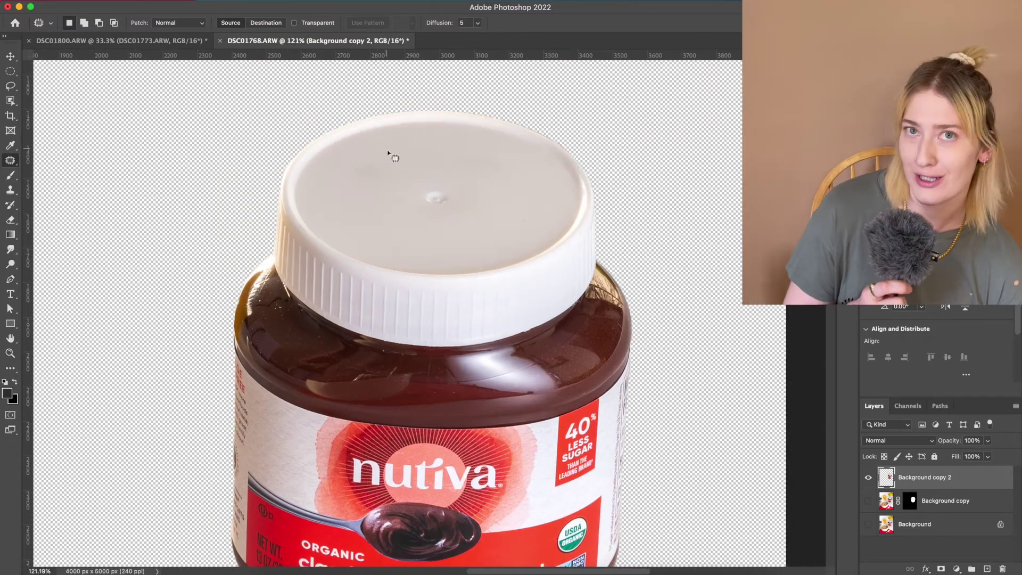
drag(388, 152, 426, 165)
drag(501, 153, 504, 154)
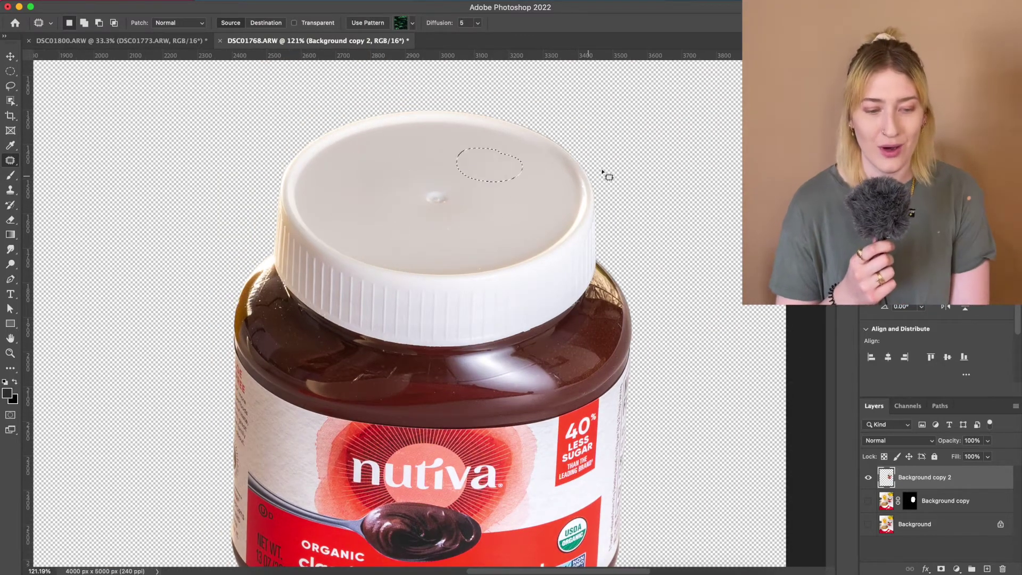
drag(510, 204, 491, 224)
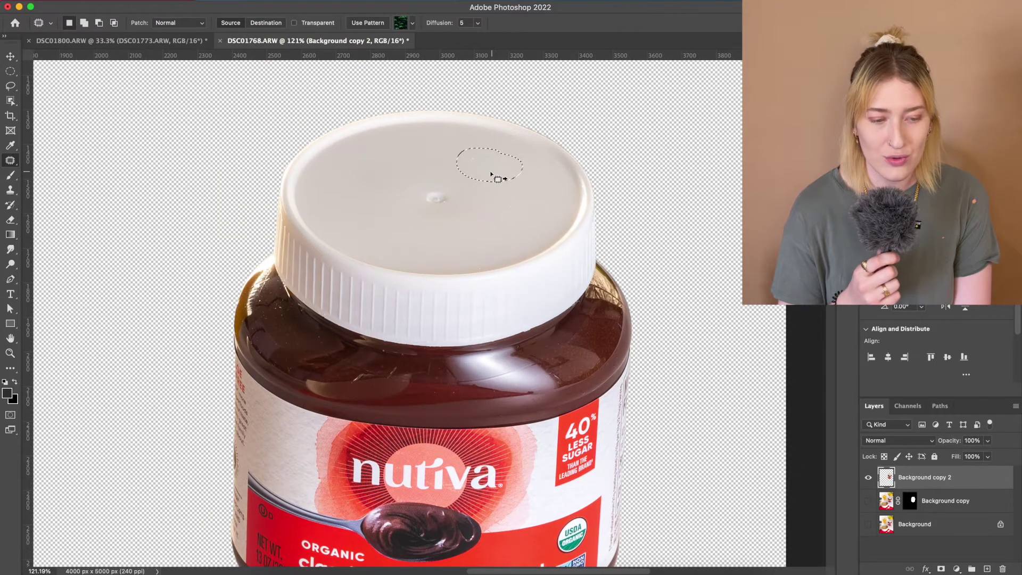
drag(491, 174, 386, 178)
mouse_move(456, 234)
mouse_down()
mouse_move(458, 269)
mouse_move(506, 228)
mouse_up()
Patch the small specks below the lid's center and along its front rim
scroll(528, 186, up, 5)
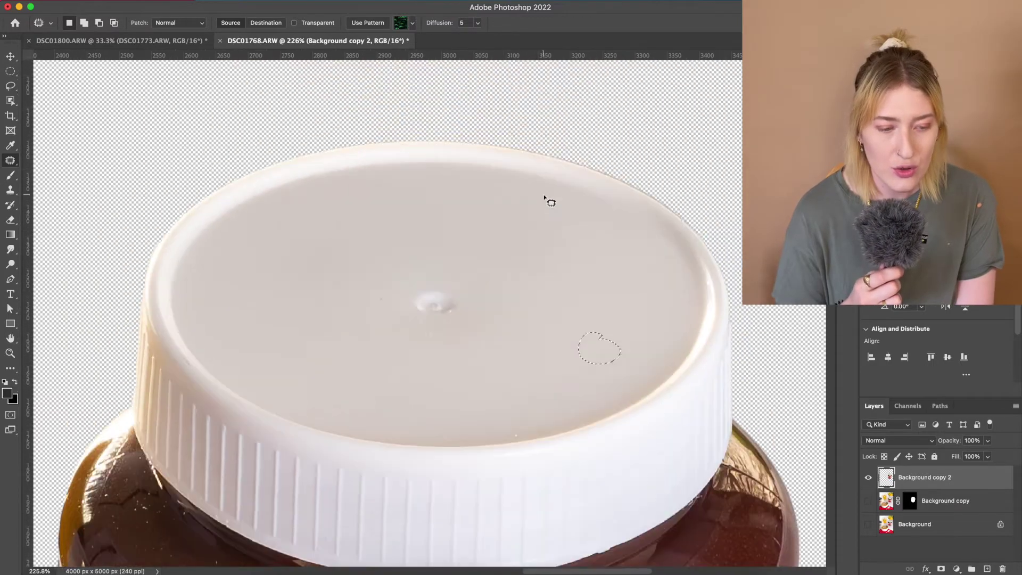
scroll(544, 200, down, 3)
scroll(542, 202, up, 4)
drag(409, 306, 419, 318)
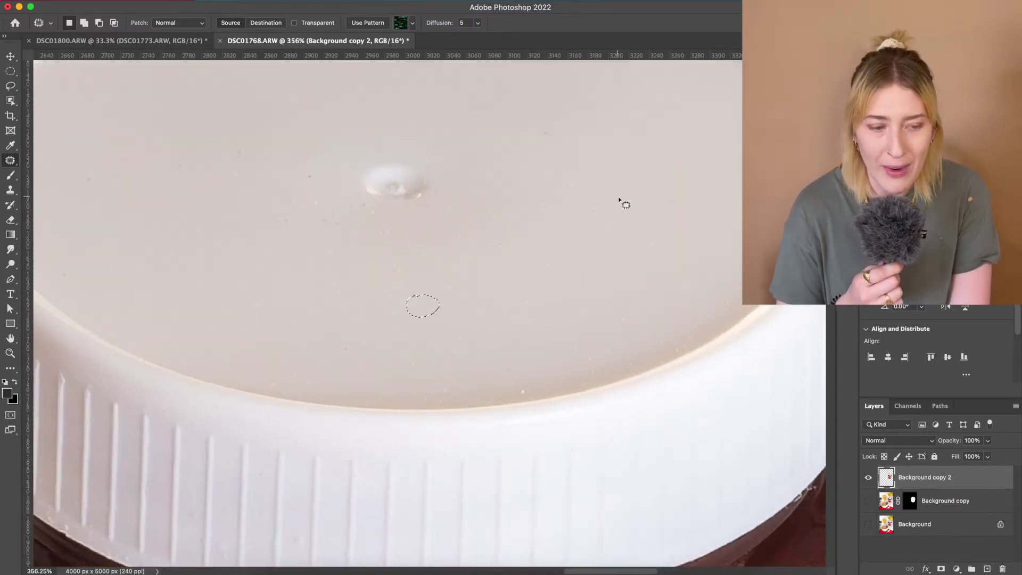
drag(529, 394, 516, 398)
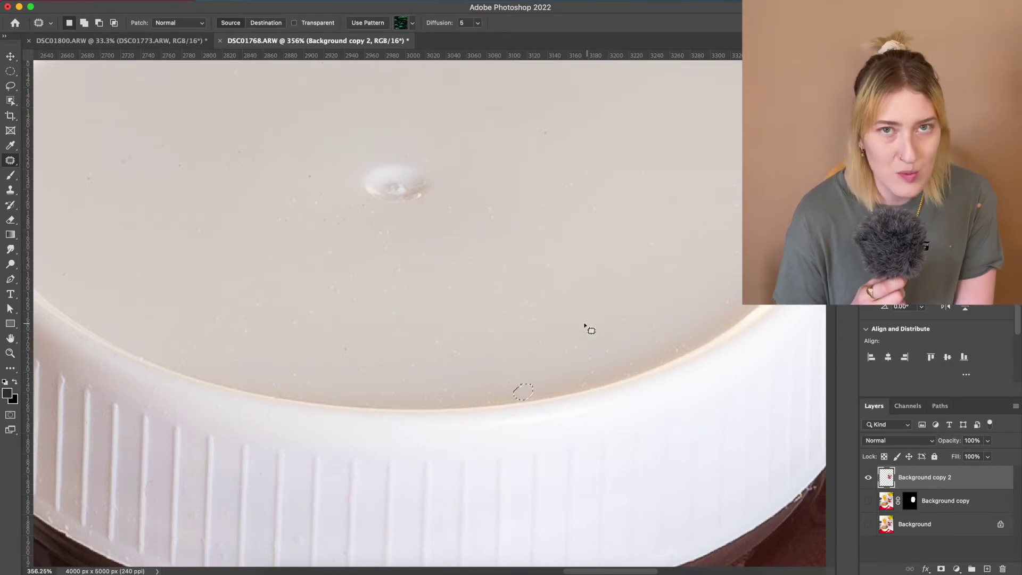
Examine the jar's glass shoulder and label for scratches and other blemishes
scroll(576, 328, up, 5)
scroll(575, 328, down, 15)
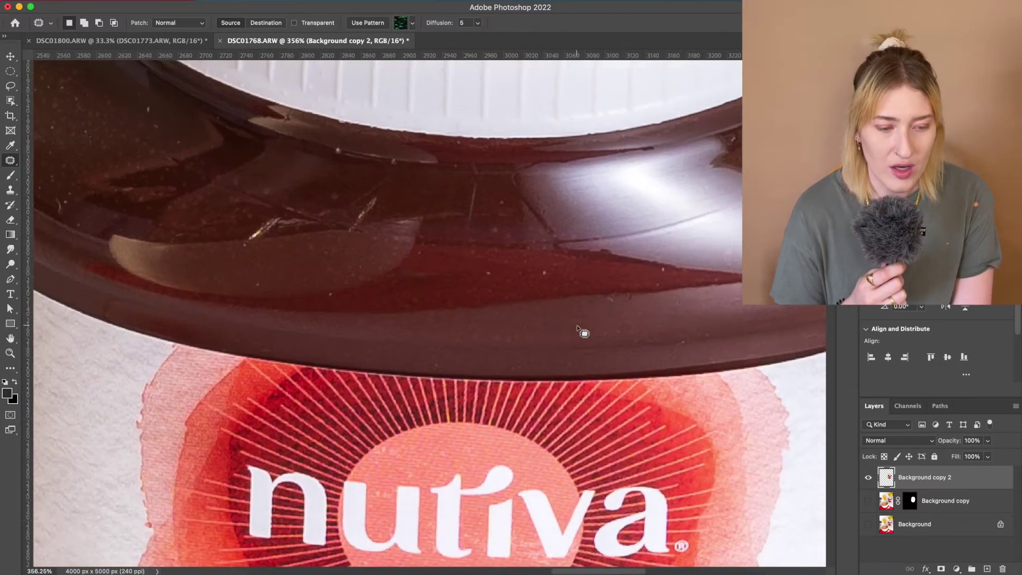
scroll(577, 328, right, 10)
scroll(409, 308, down, 15)
scroll(481, 287, left, 8)
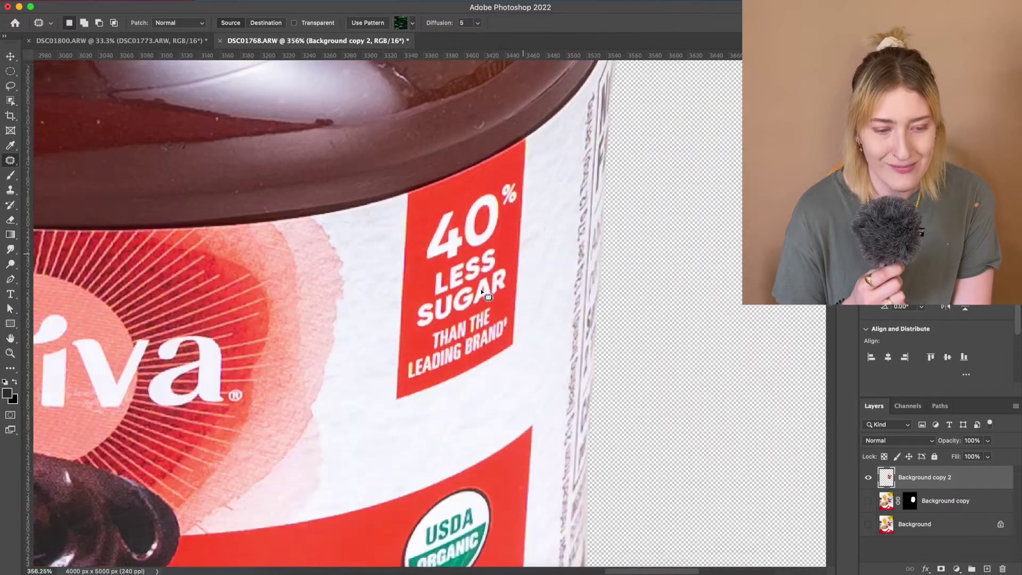
scroll(475, 297, up, 10)
scroll(474, 296, left, 5)
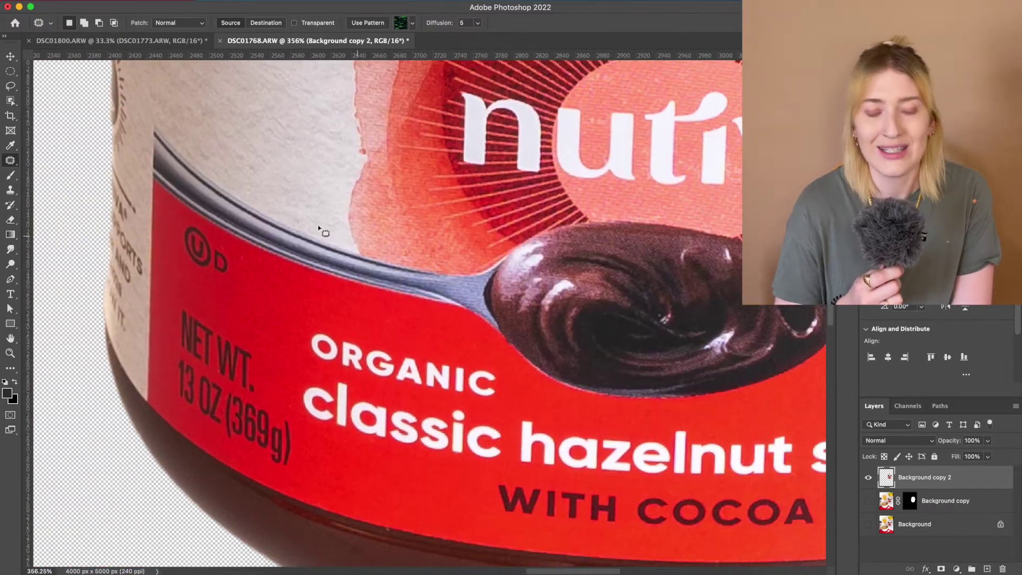
Clear the selection and heal the small scratch on the jar's glass below the label with the Spot Healing Brush
right_click(10, 160)
click(34, 161)
scroll(354, 302, down, 8)
scroll(354, 301, right, 5)
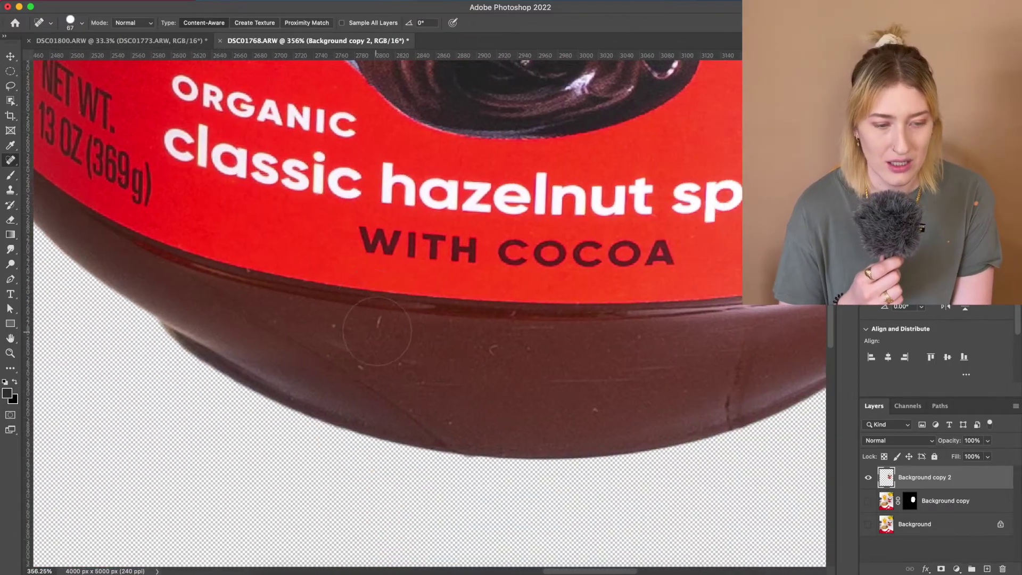
click(233, 0)
click(243, 17)
drag(379, 331, 379, 319)
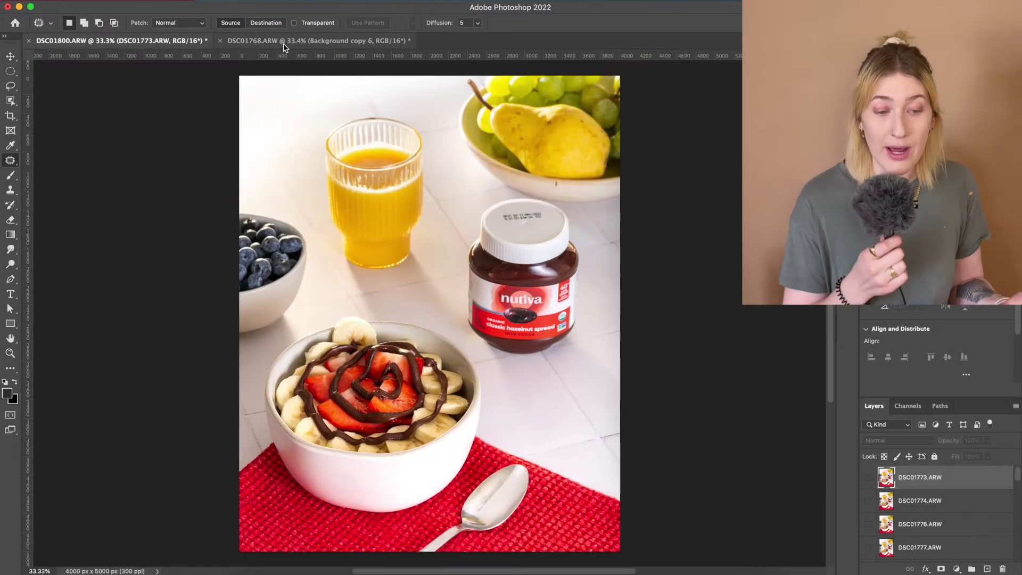
Copy the whole retouched jar layer from DSC01768.ARW and paste it into the DSC01800.ARW document
click(292, 43)
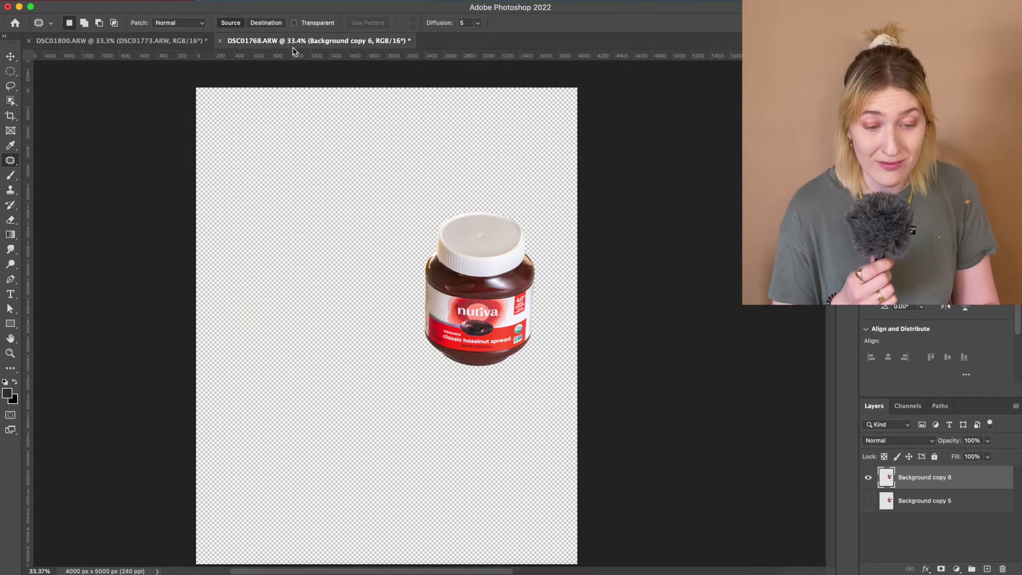
click(243, 1)
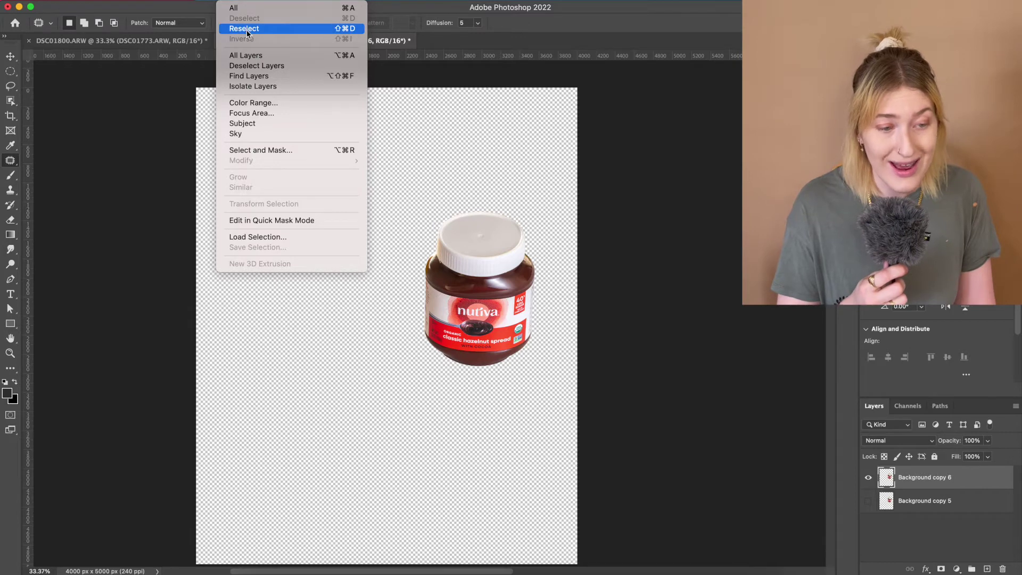
click(244, 9)
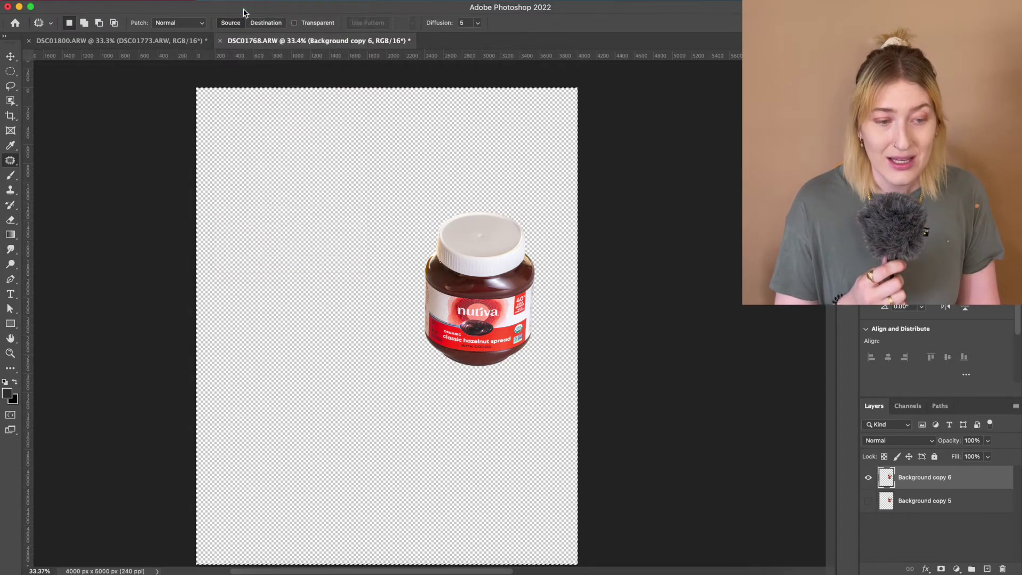
click(113, 0)
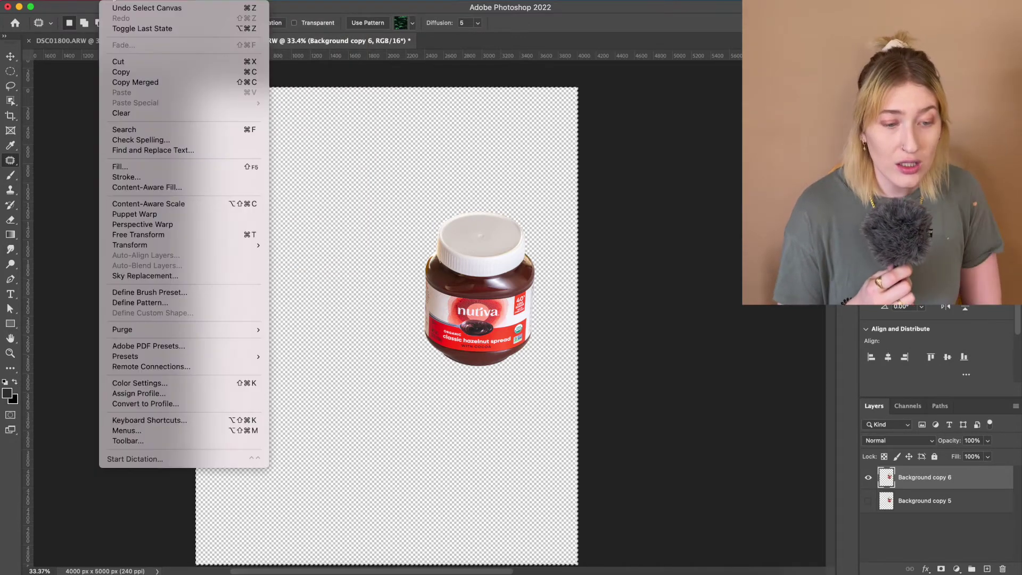
click(142, 72)
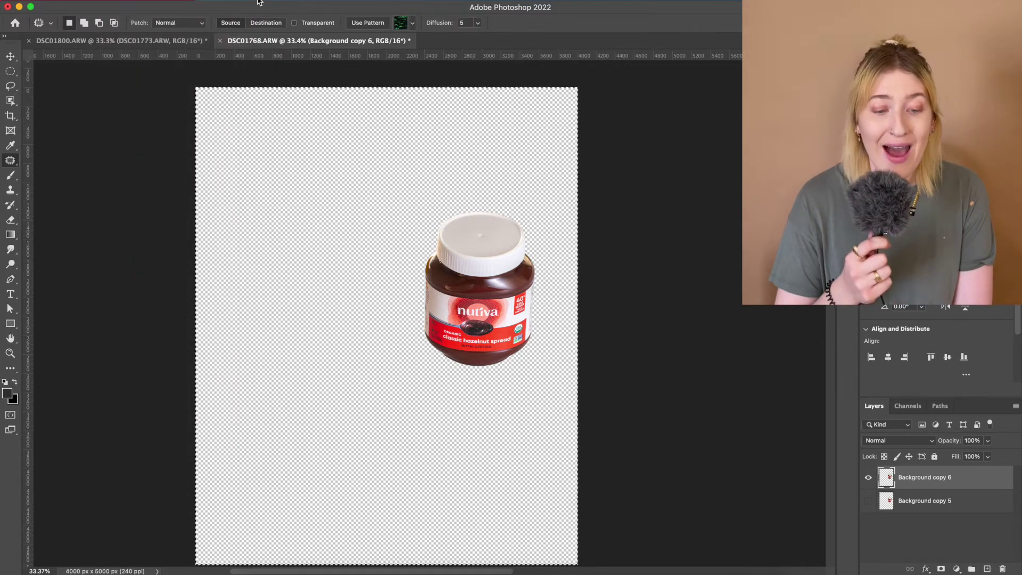
click(137, 40)
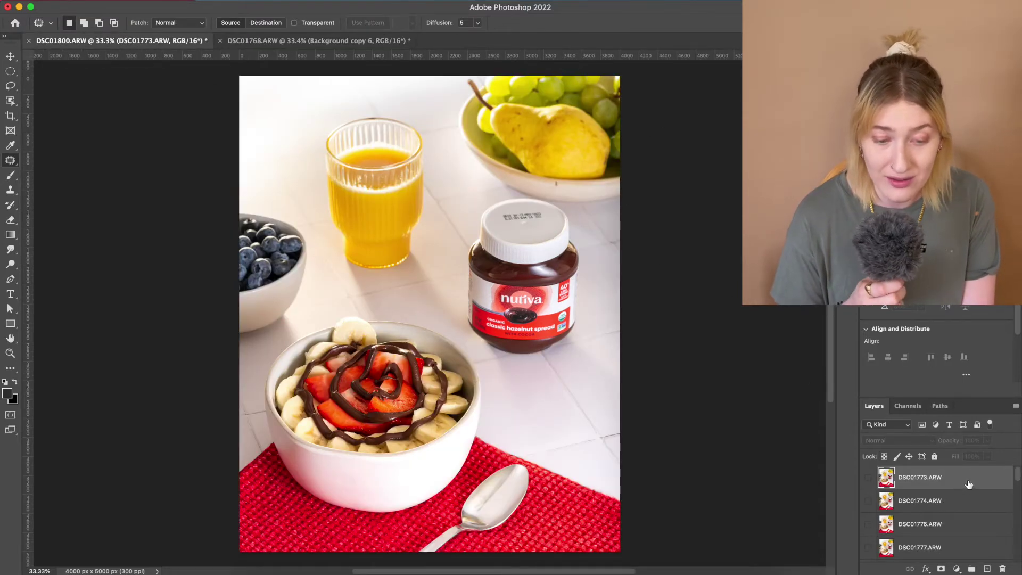
key(super+v)
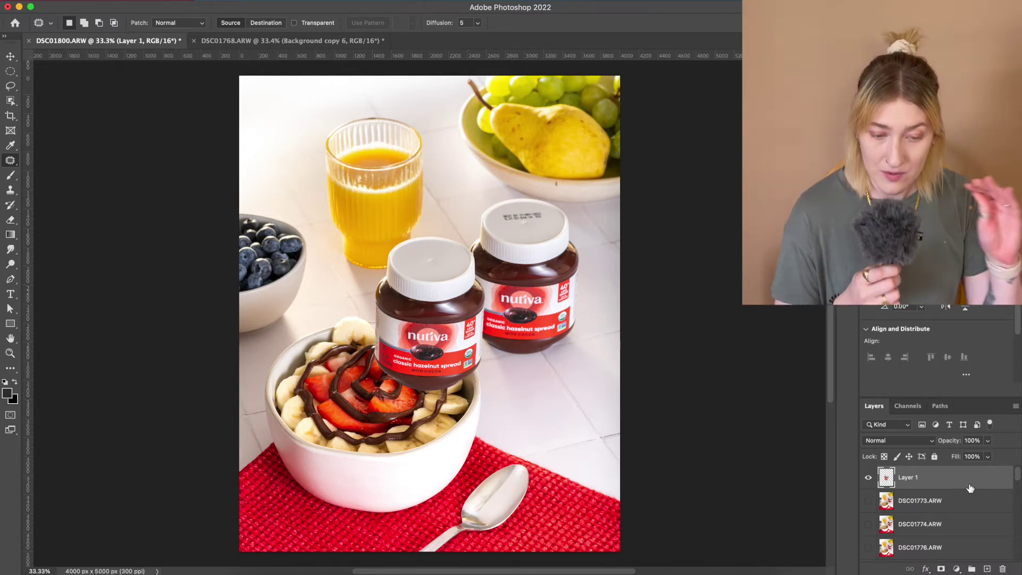
Move the pasted jar layer, Layer 1, down the layer stack to directly above FINAL FRAME
scroll(956, 481, down, 10)
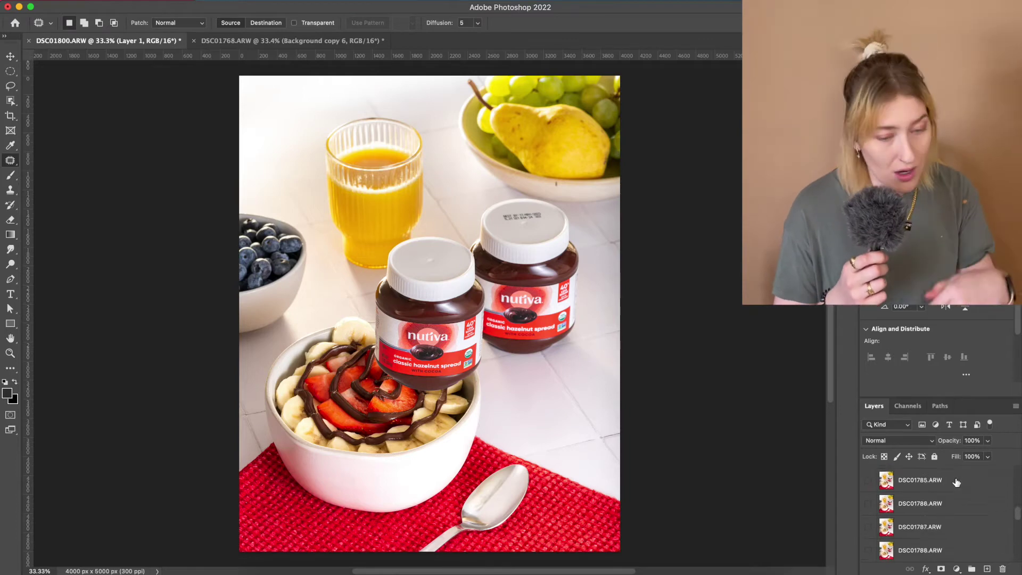
scroll(957, 484, up, 10)
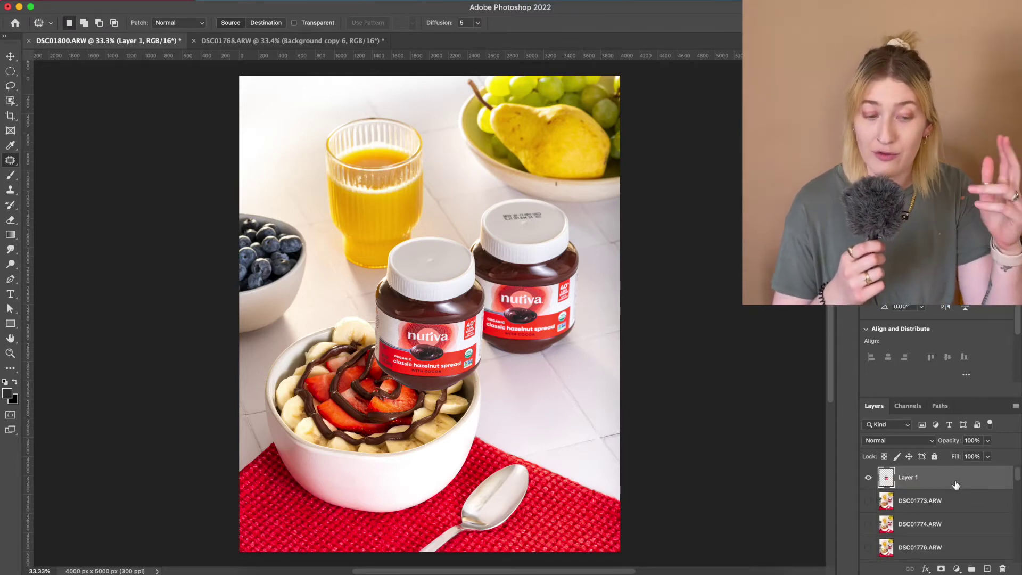
drag(953, 482, 953, 533)
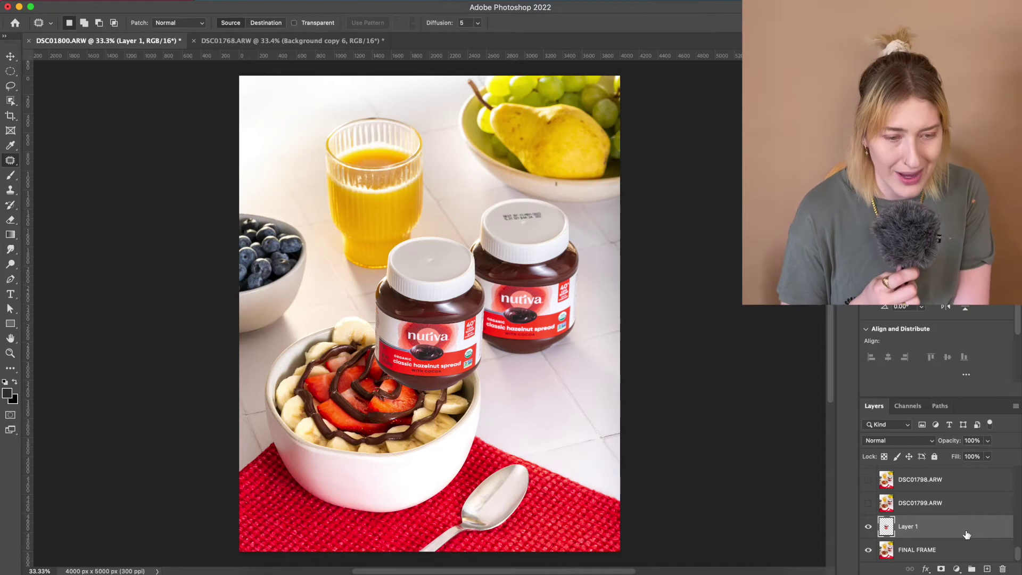
Use Free Transform to move the pasted jar over the original jar and line up their edges
click(115, 1)
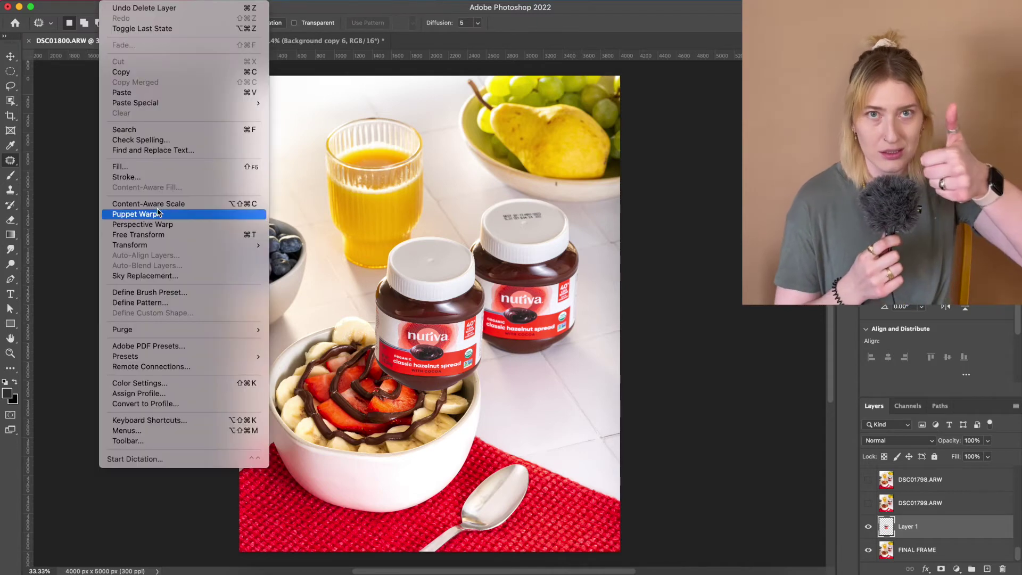
click(187, 235)
drag(449, 354, 513, 289)
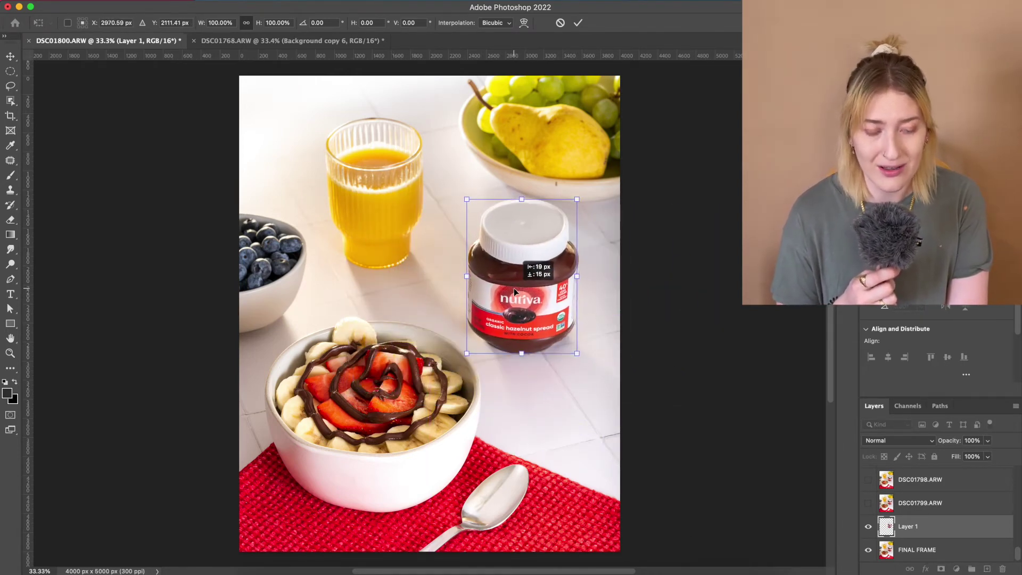
scroll(558, 282, up, 4)
scroll(558, 282, up, 1)
scroll(558, 283, right, 3)
scroll(558, 285, right, 2)
scroll(558, 285, up, 2)
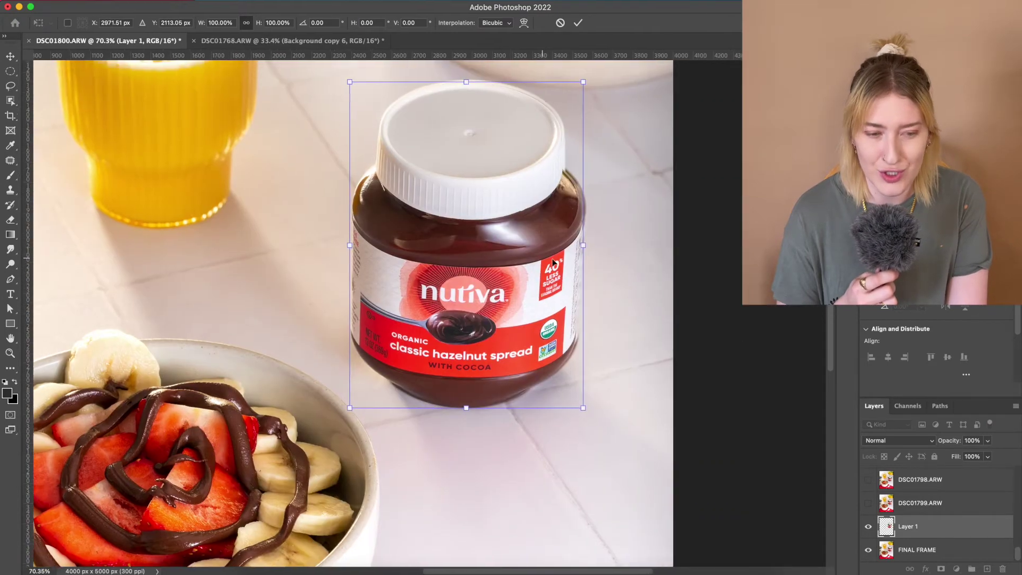
mouse_move(429, 324)
mouse_down()
mouse_move(595, 318)
mouse_move(484, 309)
mouse_move(439, 334)
mouse_move(420, 324)
mouse_up()
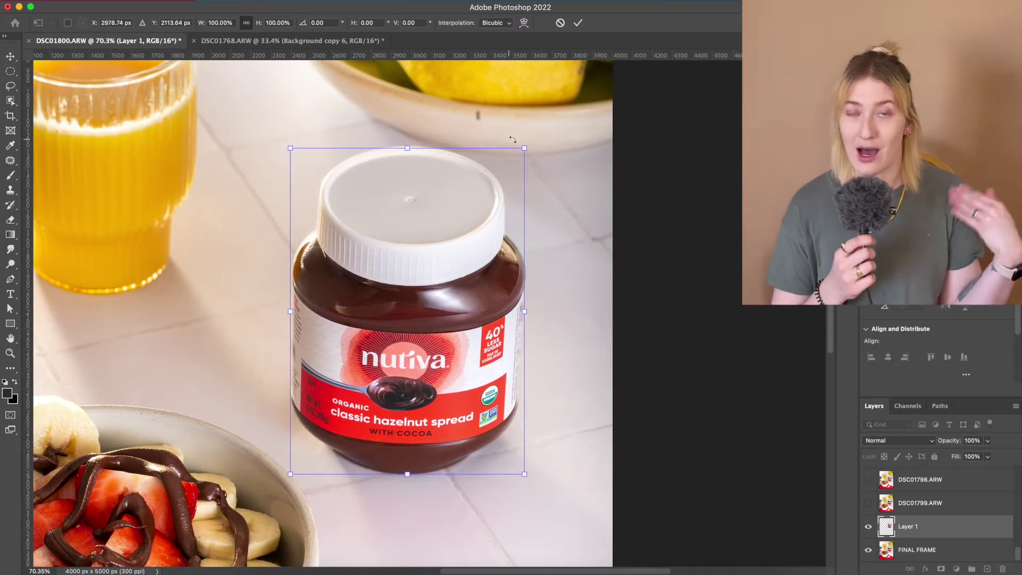
Enlarge the pasted jar proportionally to 100.96%, nudge it slightly upward to match the original, and apply the transform
drag(525, 148, 534, 144)
drag(413, 319, 414, 316)
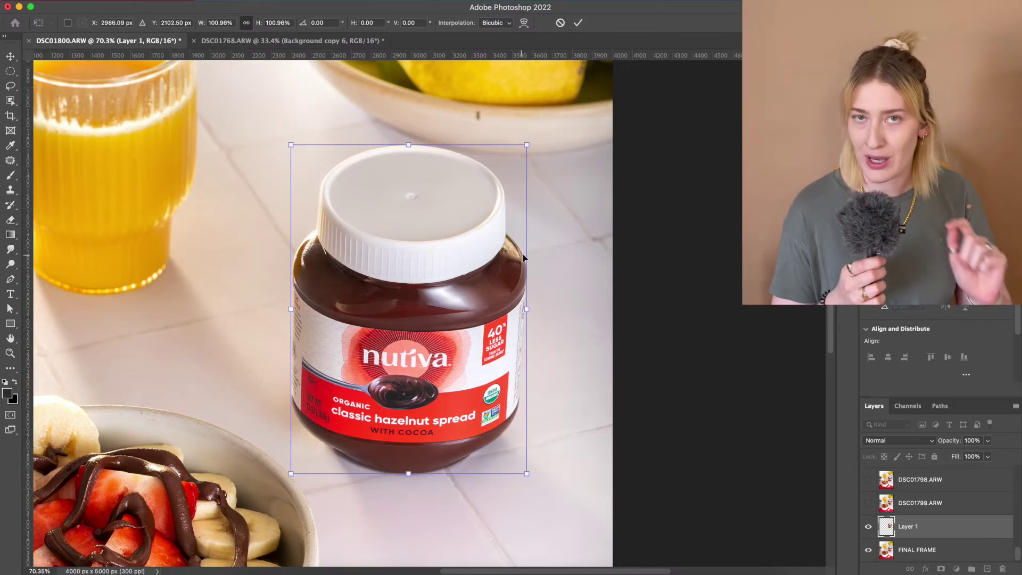
scroll(562, 305, down, 5)
scroll(563, 341, down, 4)
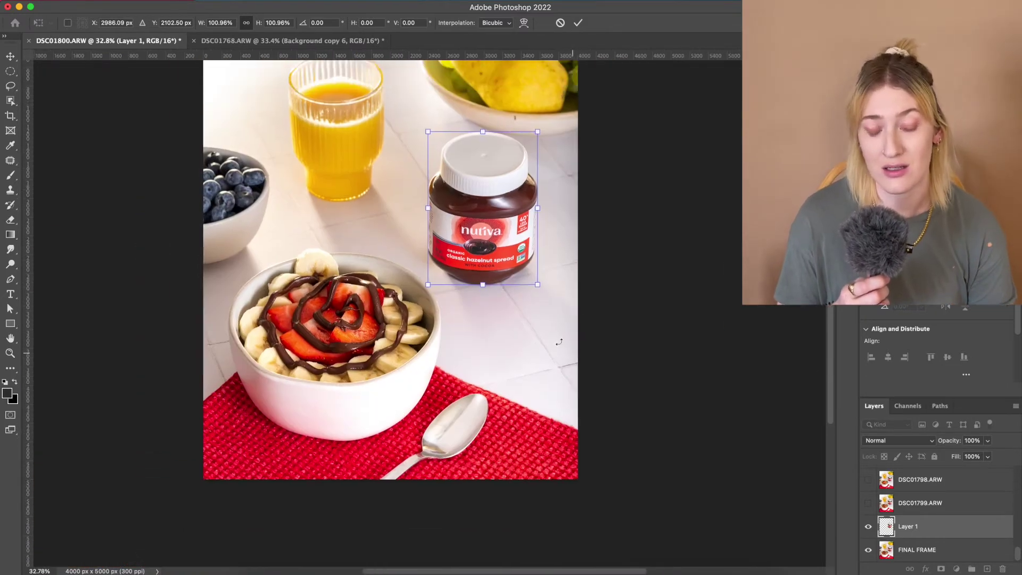
scroll(562, 344, up, 3)
scroll(561, 344, up, 4)
scroll(562, 345, down, 1)
key(Return)
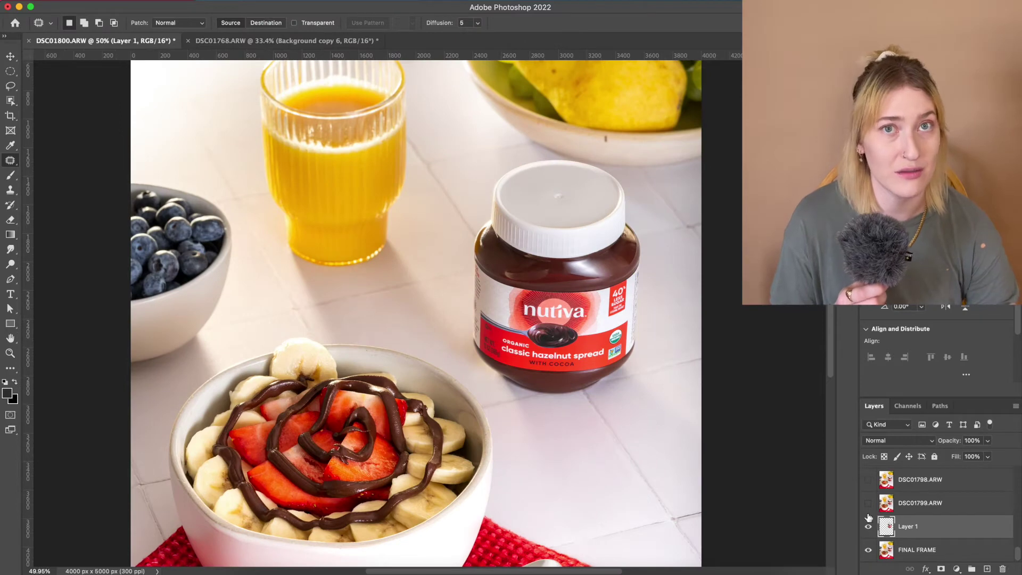
Toggle Layer 1's visibility to compare the retouched jar with the original one
click(870, 528)
click(869, 528)
click(869, 528)
click(869, 527)
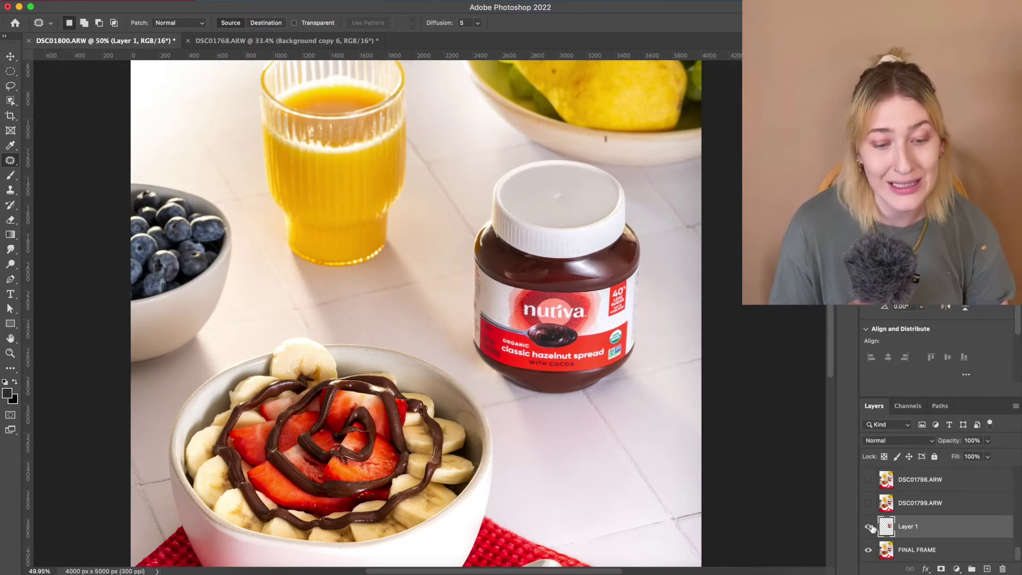
click(868, 527)
click(868, 527)
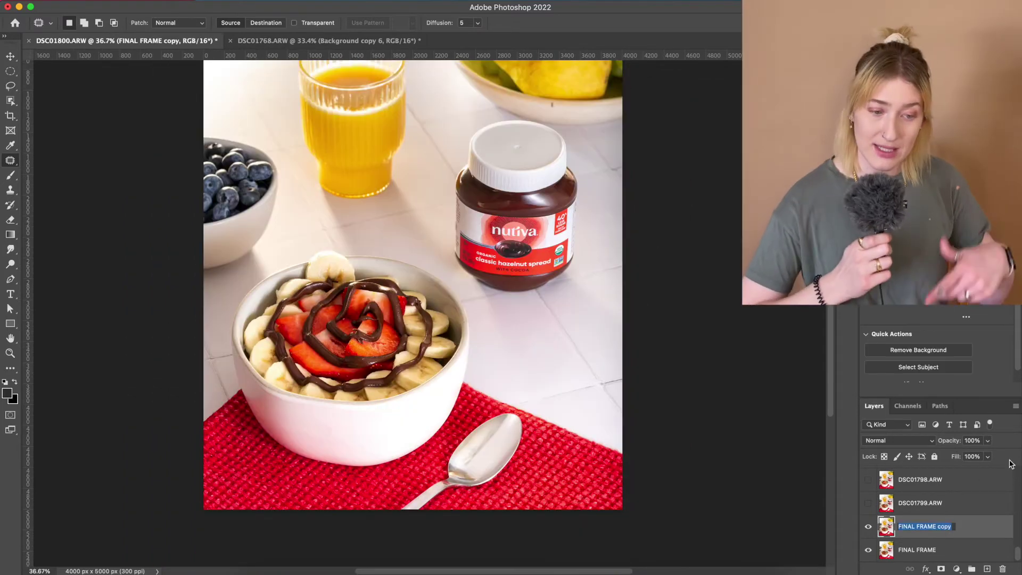
Merge the jar layer with a copy of FINAL FRAME and rename the merged layer FINAL FRAME CLEAN
click(951, 527)
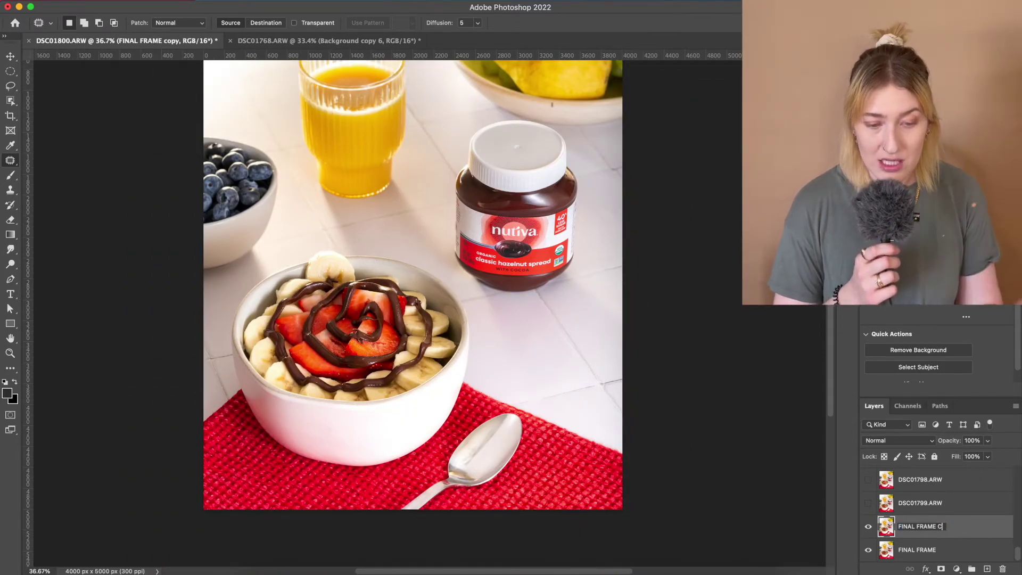
key(Return)
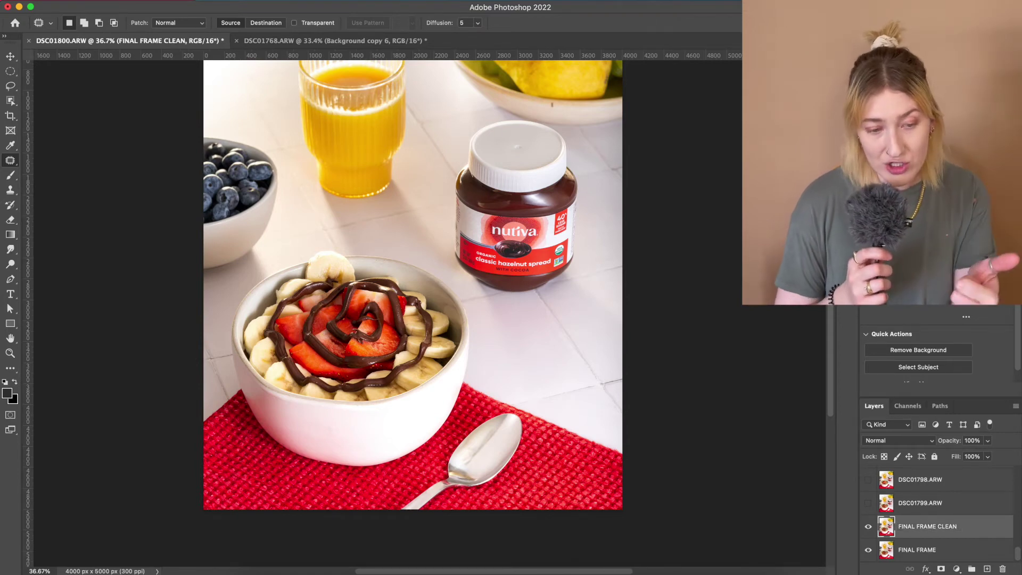
Try to remove the dark mark below the fruit bowl's rim with the Spot Healing Brush
scroll(557, 318, up, 3)
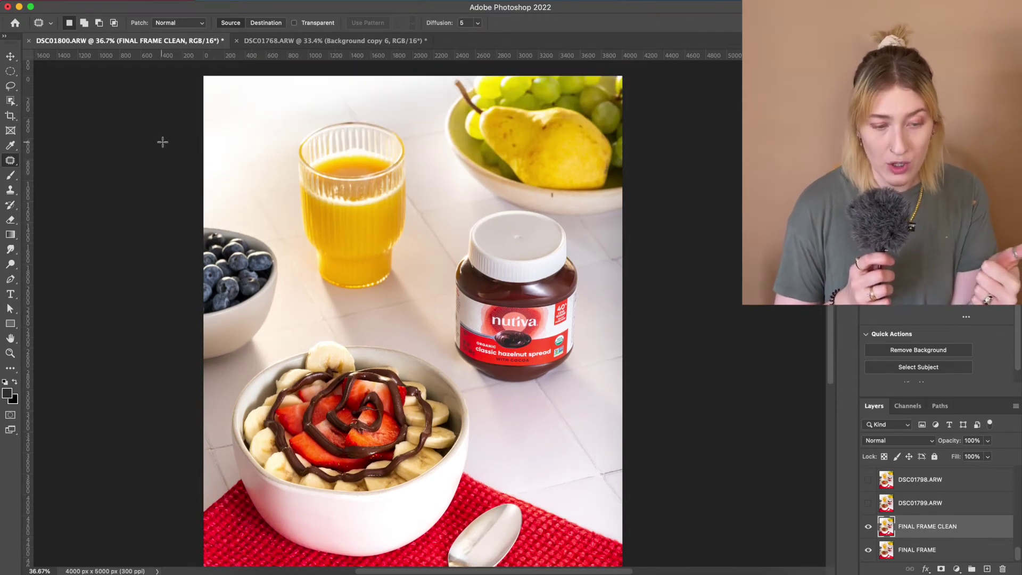
right_click(14, 163)
click(75, 159)
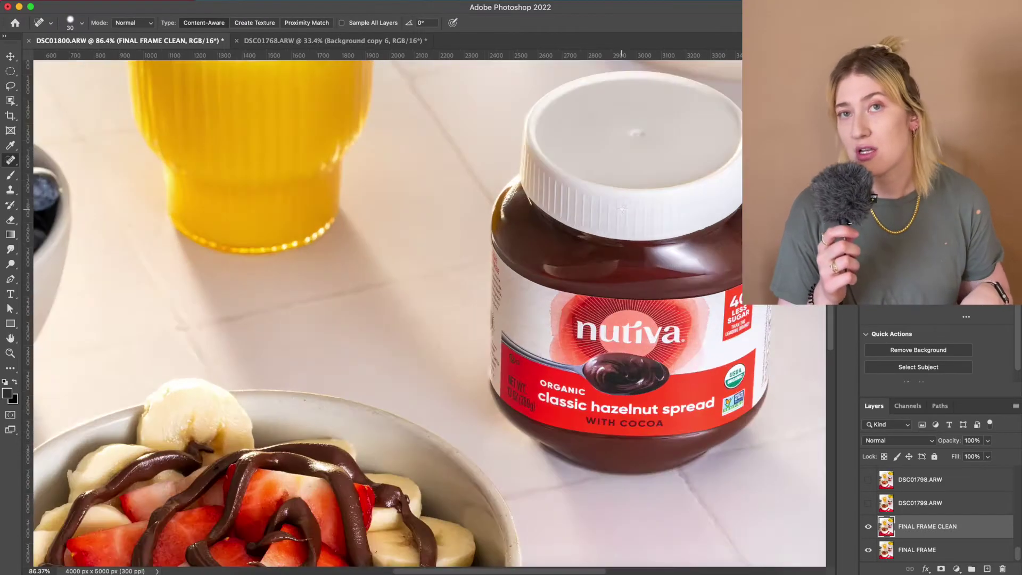
scroll(616, 205, up, 5)
scroll(301, 143, up, 3)
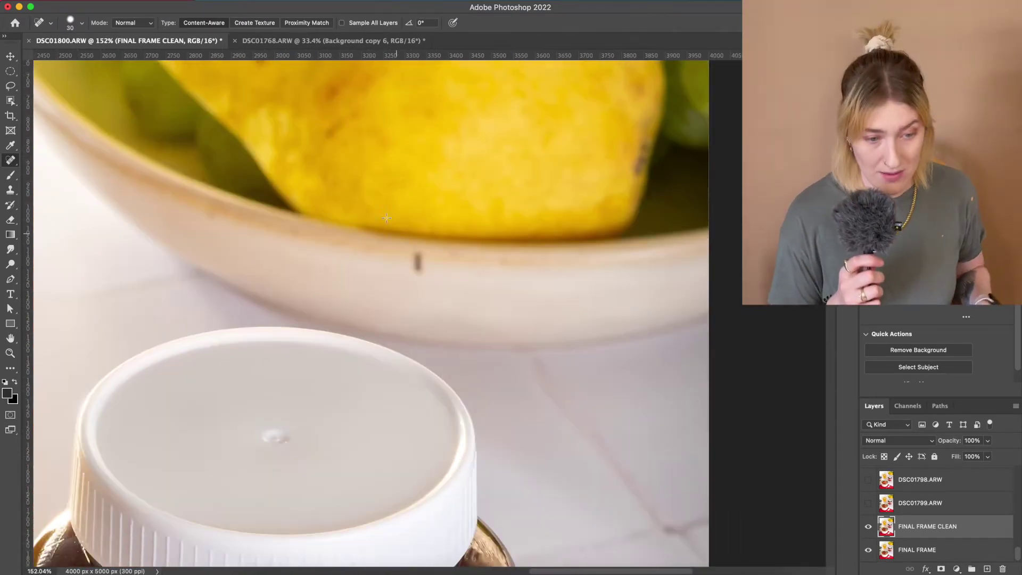
right_click(14, 163)
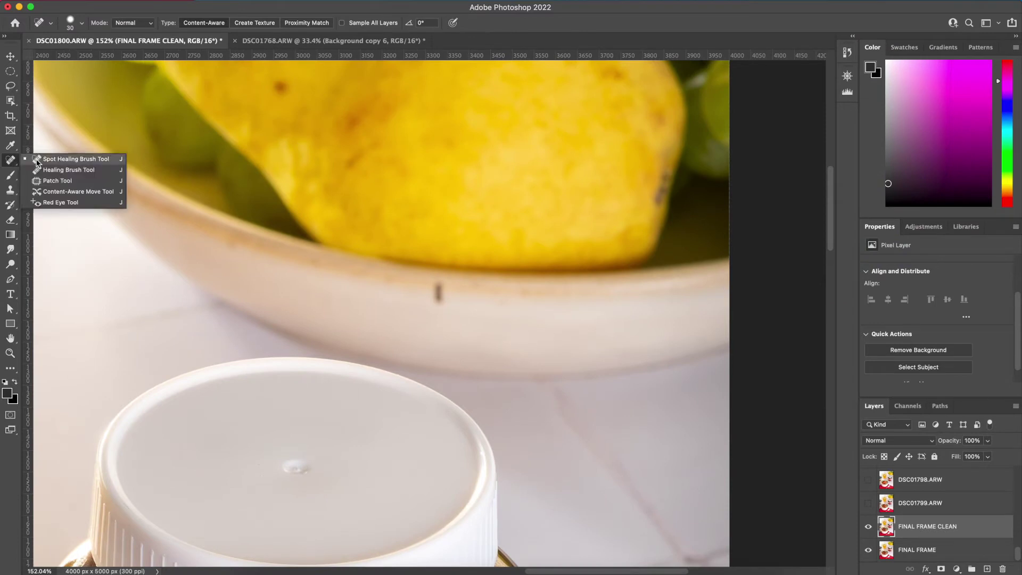
click(74, 159)
drag(441, 297, 441, 288)
key(super+z)
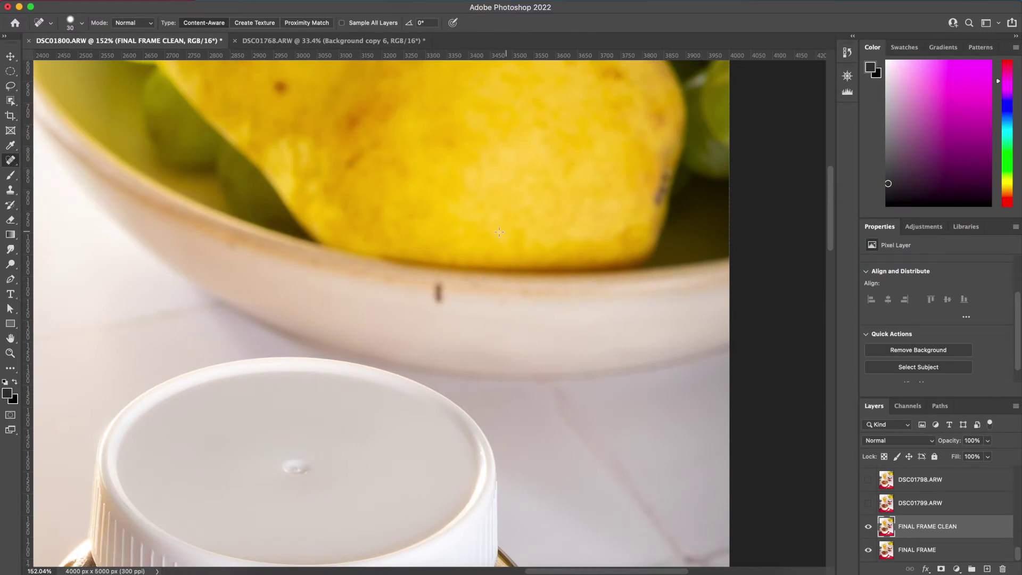
Replace the dark mark below the fruit bowl's rim with the clean area beside it using the Patch tool
right_click(11, 160)
click(58, 181)
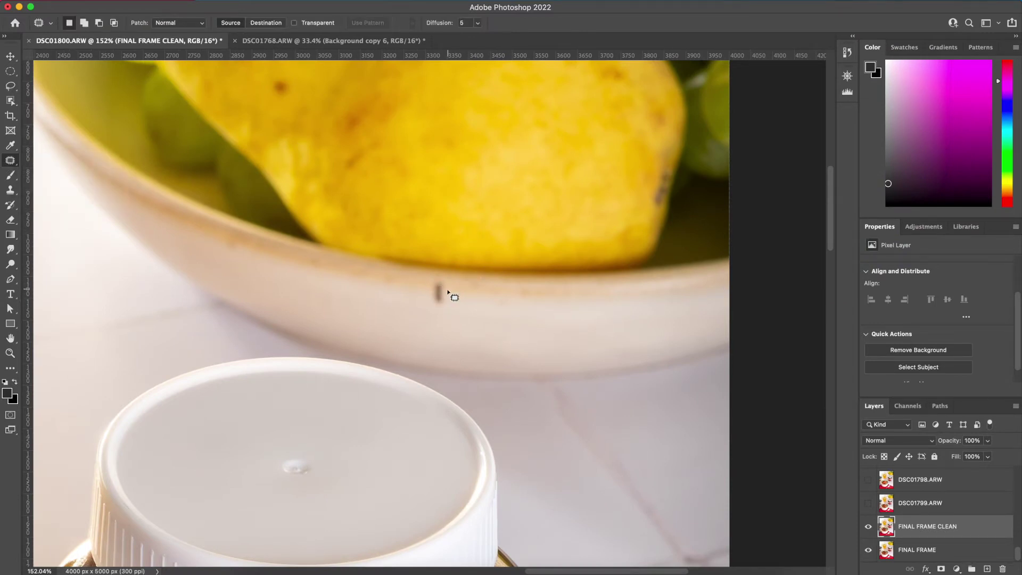
drag(446, 303, 455, 292)
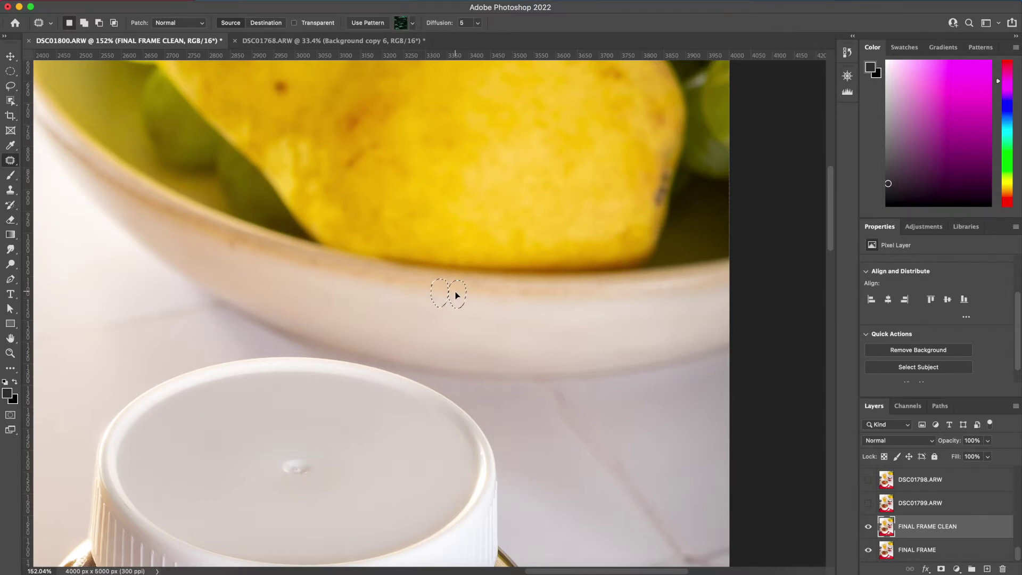
Examine the juice glass, strawberry bowl, tabletop and spoon for remaining distractions to clean up
key(super+minus)
key(super+minus)
scroll(524, 277, down, 4)
scroll(523, 277, left, 3)
scroll(522, 274, up, 4)
scroll(523, 274, left, 3)
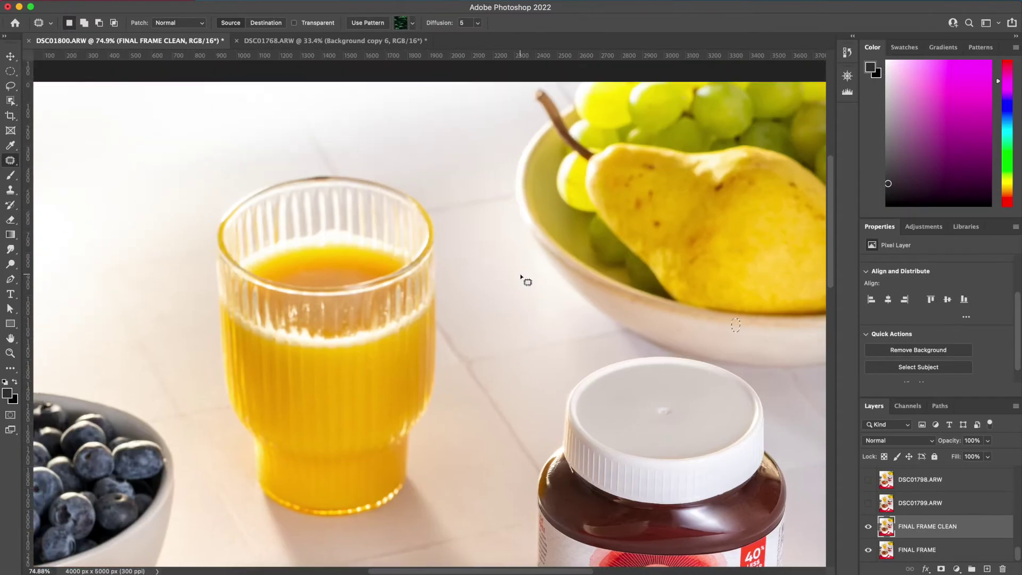
scroll(522, 276, down, 5)
scroll(522, 276, left, 2)
scroll(522, 277, down, 10)
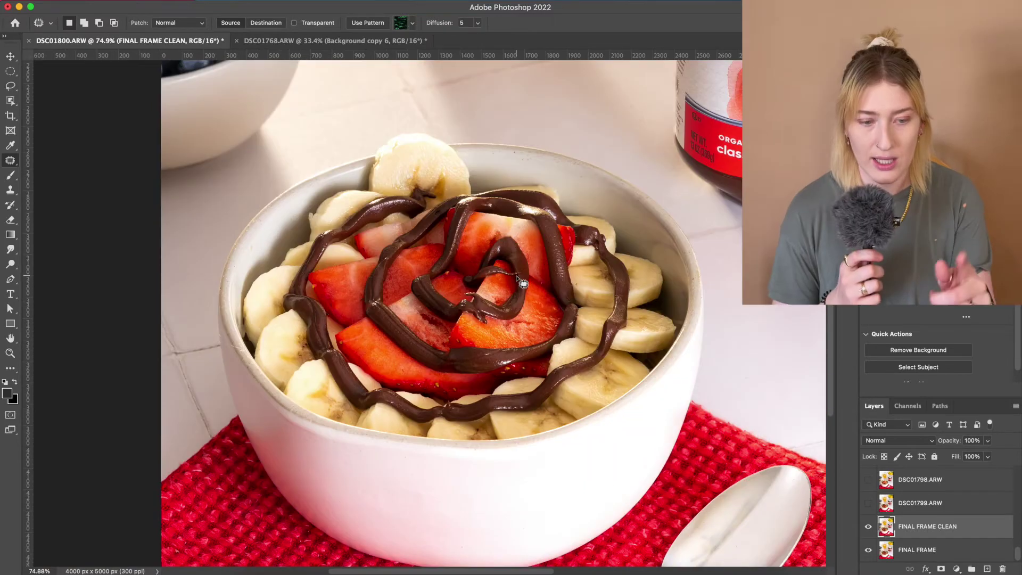
scroll(516, 278, right, 2)
scroll(513, 277, down, 3)
scroll(514, 278, right, 5)
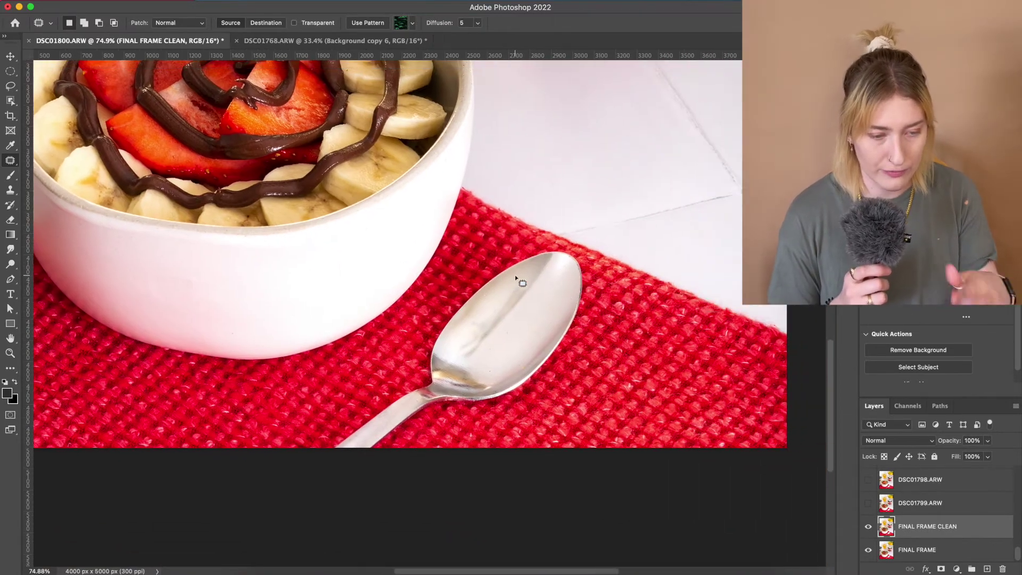
Replace the long dark reflection in the spoon's bowl with the clean metal beside it using the Patch tool
scroll(524, 273, up, 2)
scroll(407, 396, up, 2)
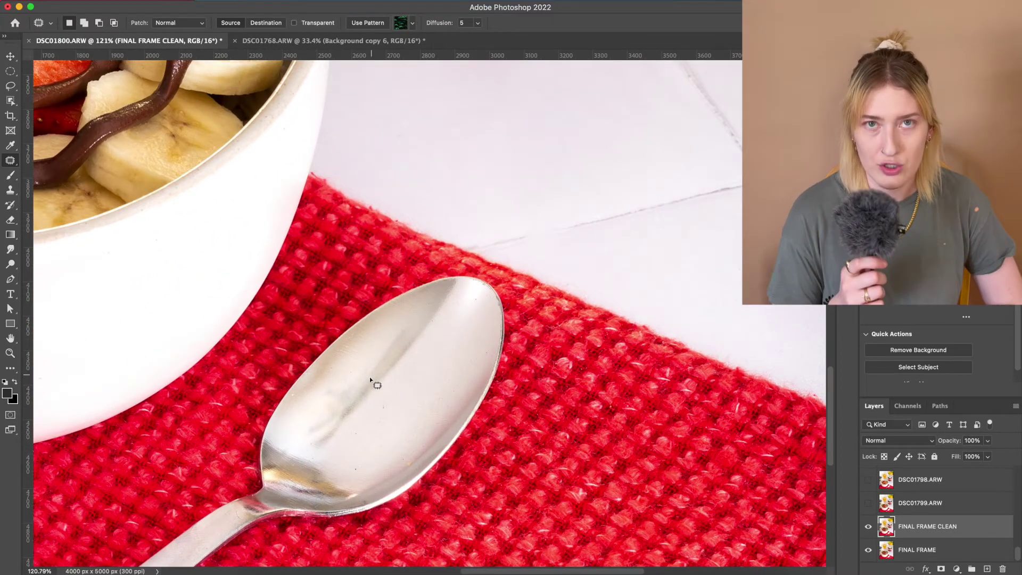
mouse_move(375, 367)
mouse_down()
mouse_move(328, 386)
mouse_move(299, 432)
mouse_move(350, 425)
mouse_move(374, 367)
mouse_up()
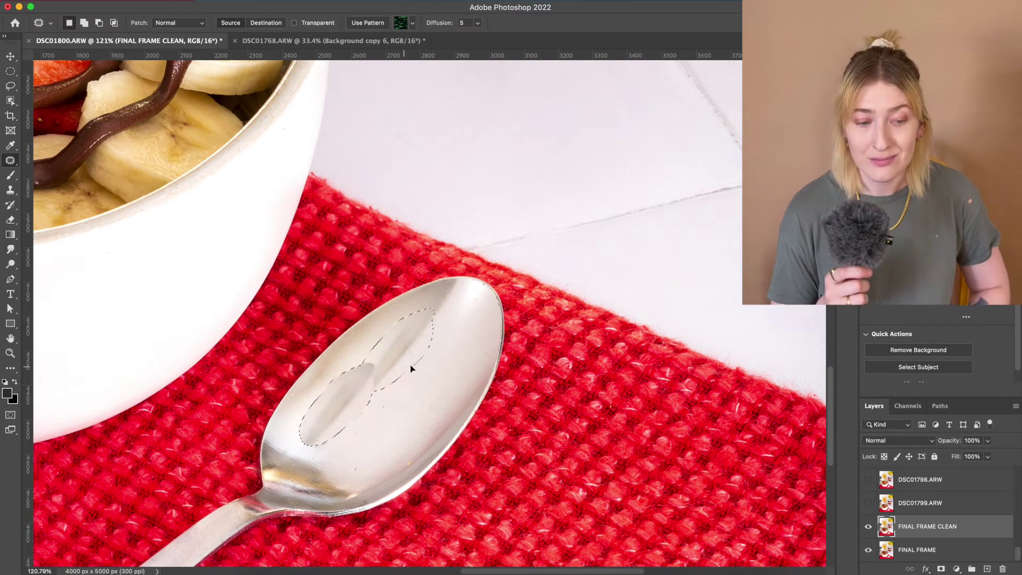
mouse_move(411, 323)
mouse_down()
mouse_move(400, 357)
mouse_move(413, 325)
mouse_up()
drag(393, 359, 439, 405)
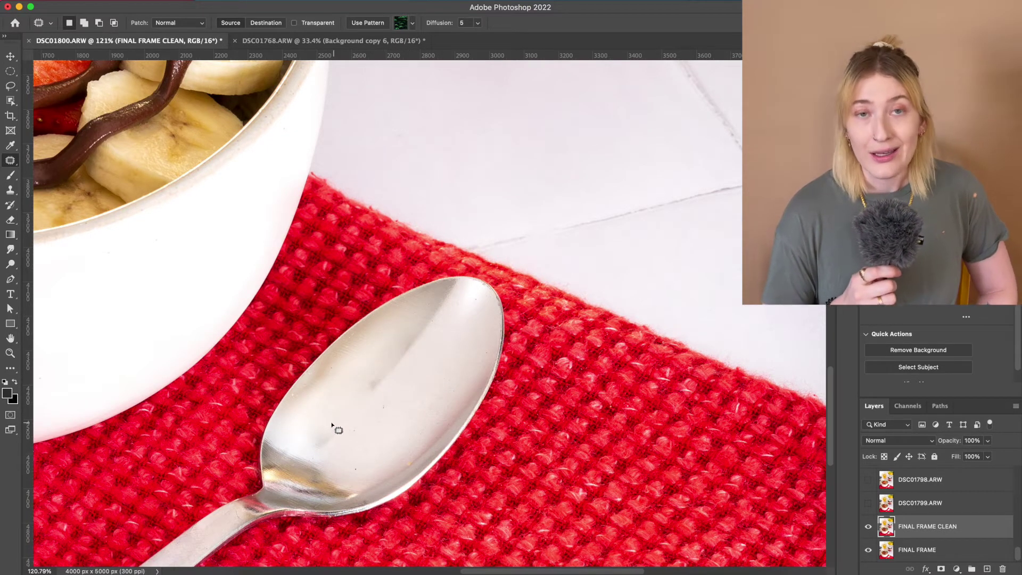
Patch the leftover smudges at the lower end, middle and upper part of the spoon's bowl and clear the selection
drag(331, 425, 332, 424)
drag(329, 438, 385, 427)
drag(383, 372, 398, 423)
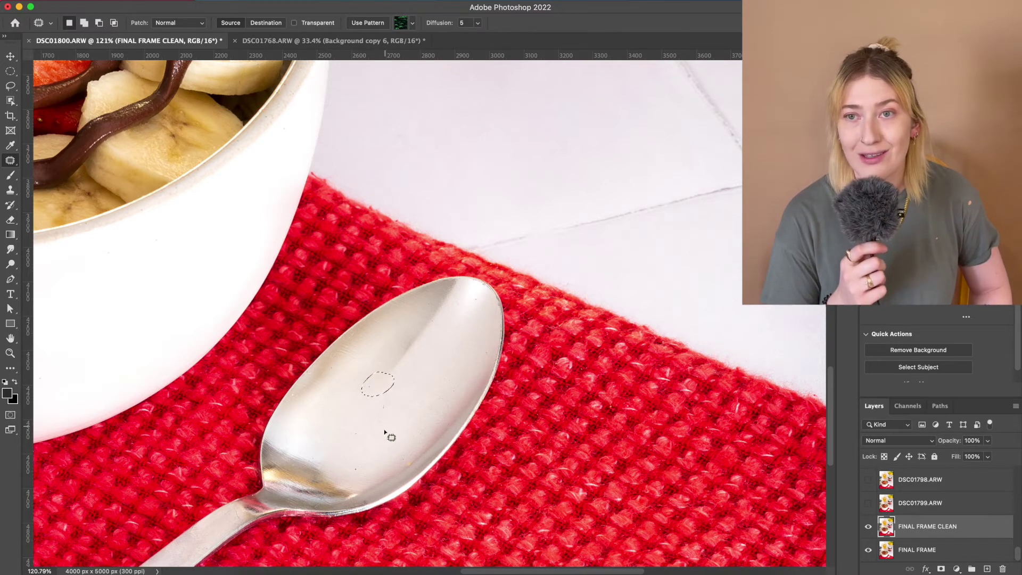
mouse_move(426, 299)
mouse_down()
mouse_move(432, 306)
mouse_move(425, 300)
mouse_up()
scroll(501, 311, up, 3)
scroll(502, 311, left, 2)
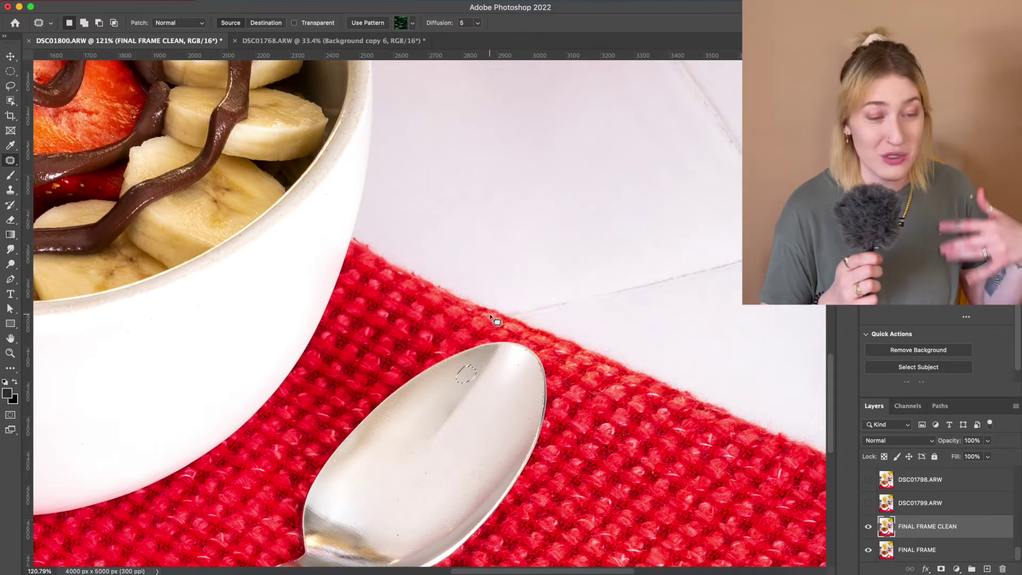
scroll(500, 313, down, 2)
click(238, 0)
click(243, 18)
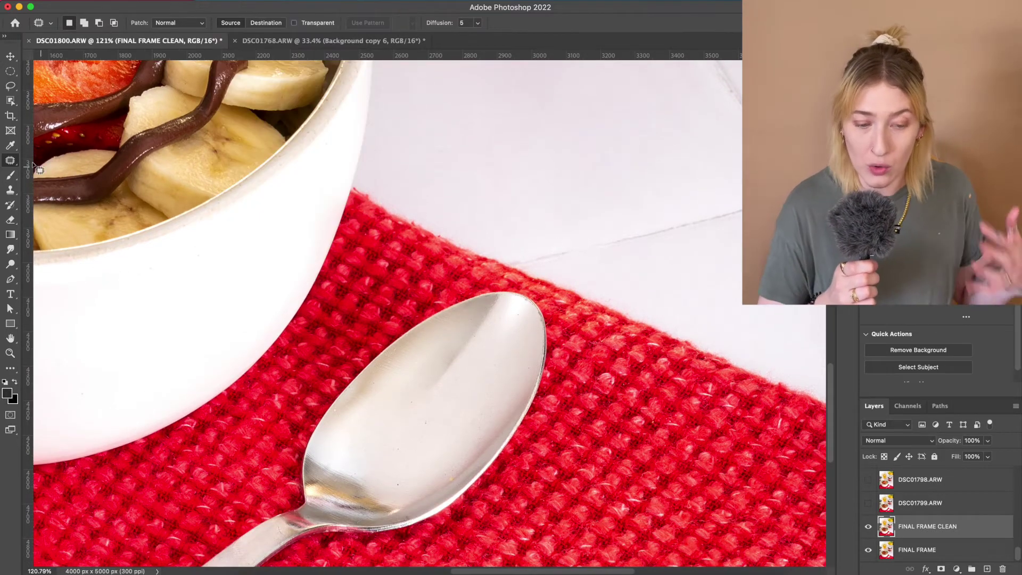
Heal small specks and marks on the spoon's bowl with the Spot Healing Brush
right_click(10, 160)
click(53, 159)
scroll(452, 396, down, 3)
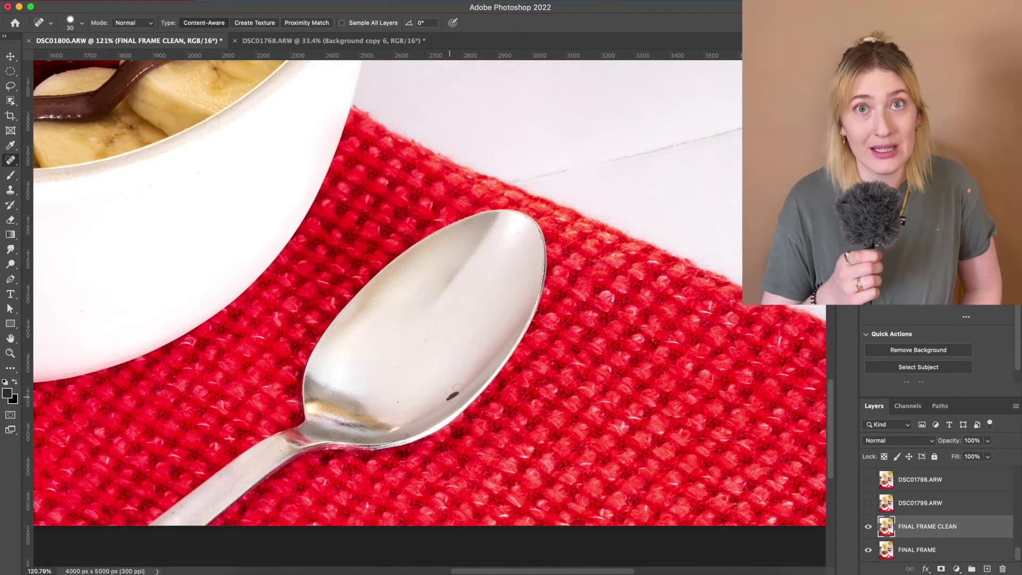
scroll(501, 306, up, 3)
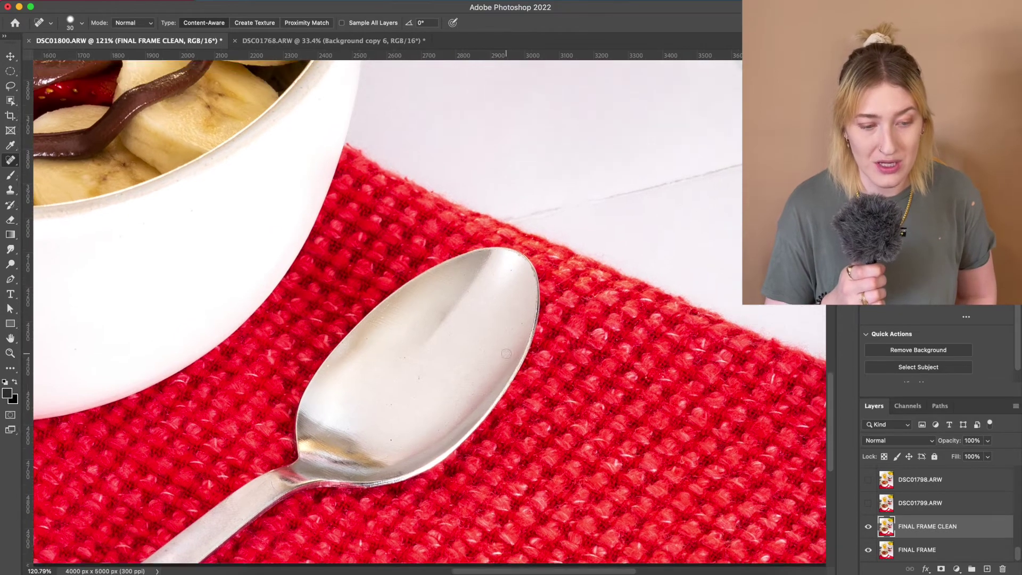
scroll(529, 301, up, 1)
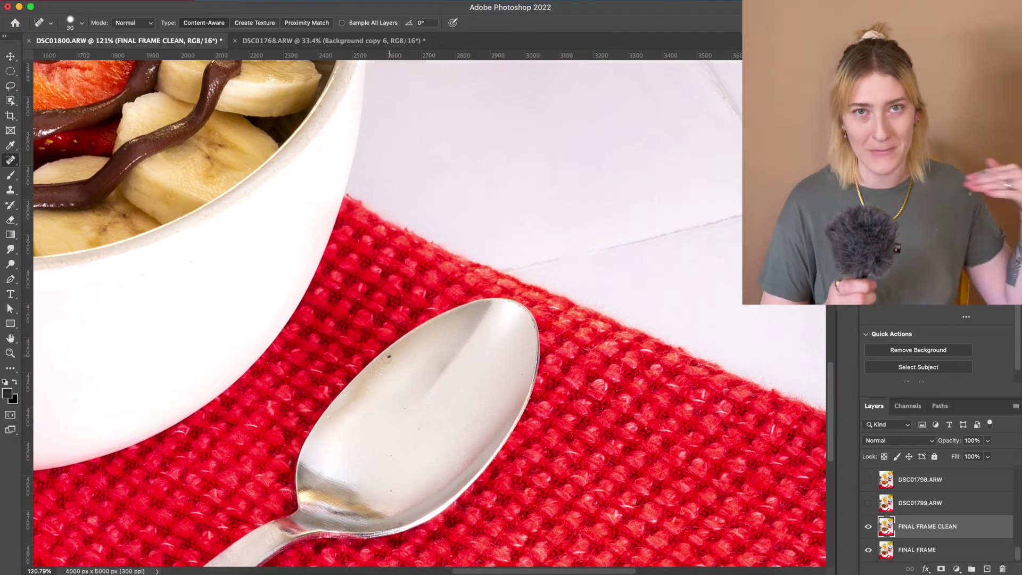
click(328, 416)
scroll(426, 373, up, 10)
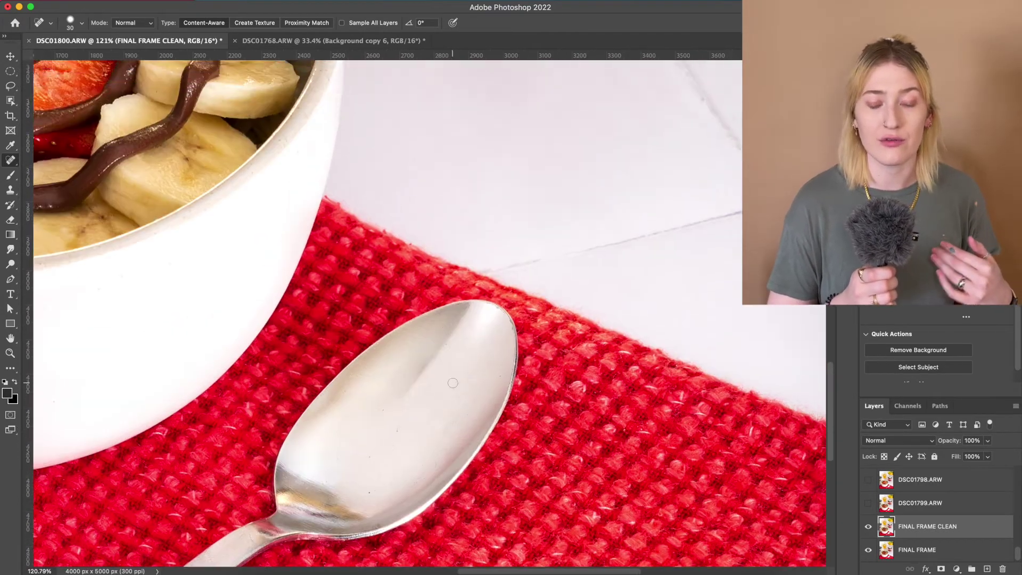
Examine the nutiva jar, the pear bowl, the strawberry bowl and the whole frame for remaining blemishes
scroll(448, 388, right, 4)
scroll(448, 388, up, 8)
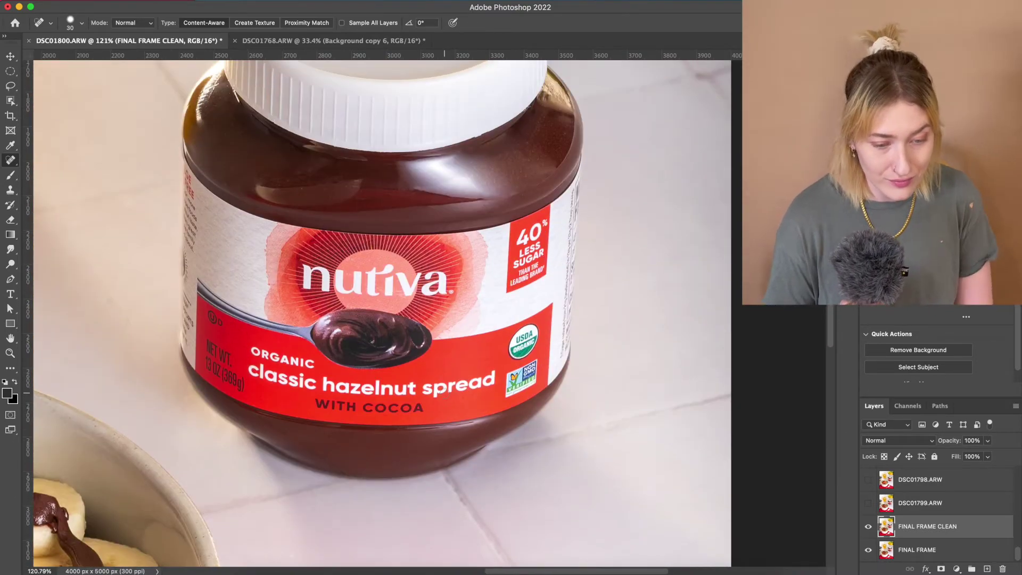
scroll(442, 397, up, 5)
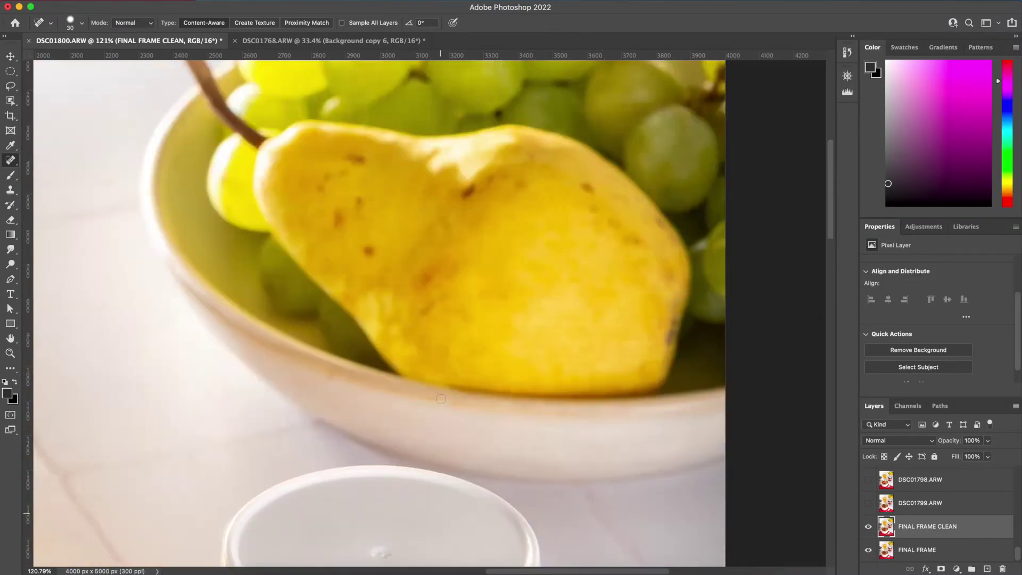
scroll(442, 396, left, 8)
scroll(439, 398, down, 10)
scroll(438, 400, down, 3)
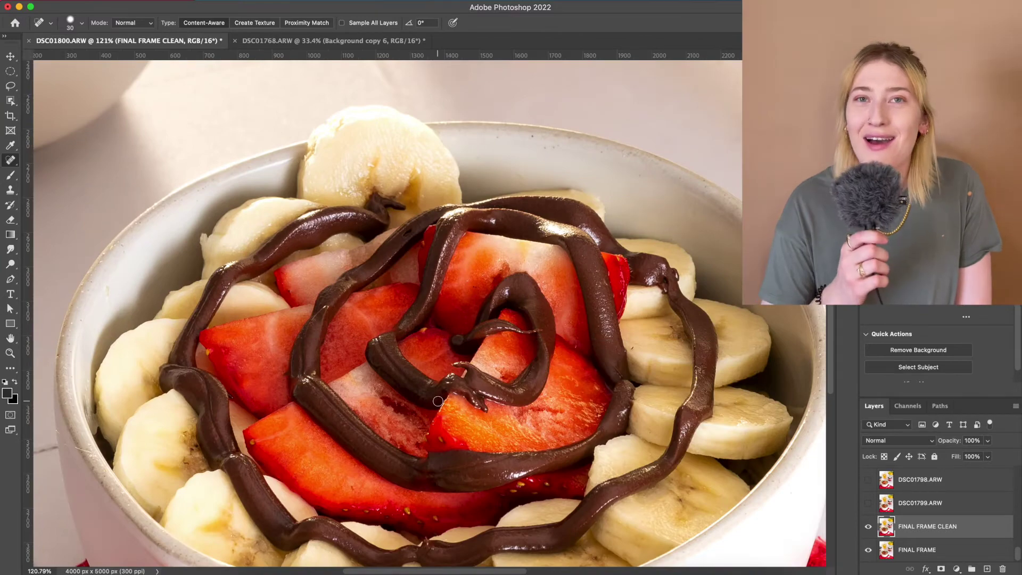
scroll(438, 400, down, 4)
scroll(438, 401, down, 3)
scroll(436, 403, up, 5)
scroll(436, 403, down, 5)
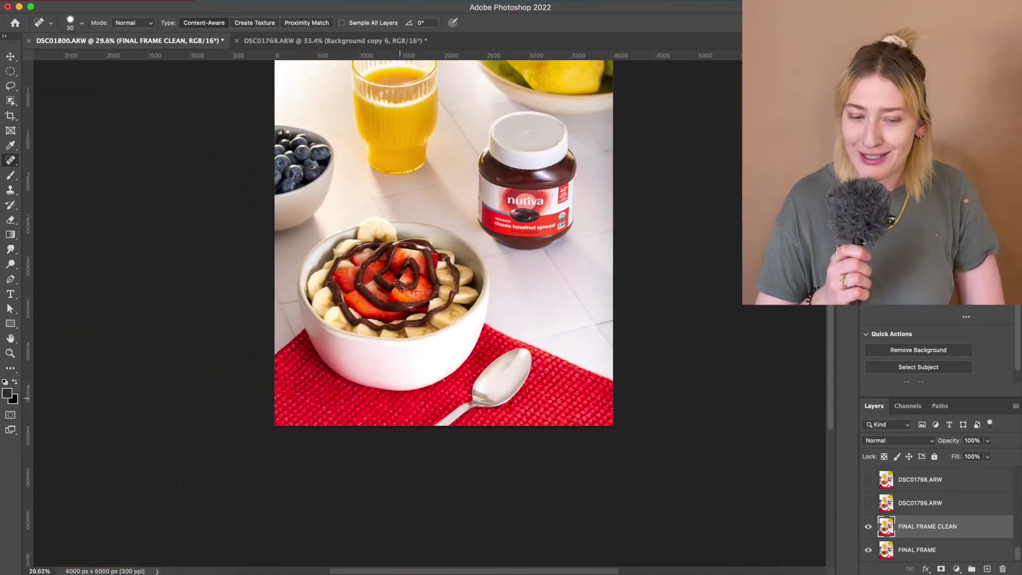
scroll(970, 549, up, 1)
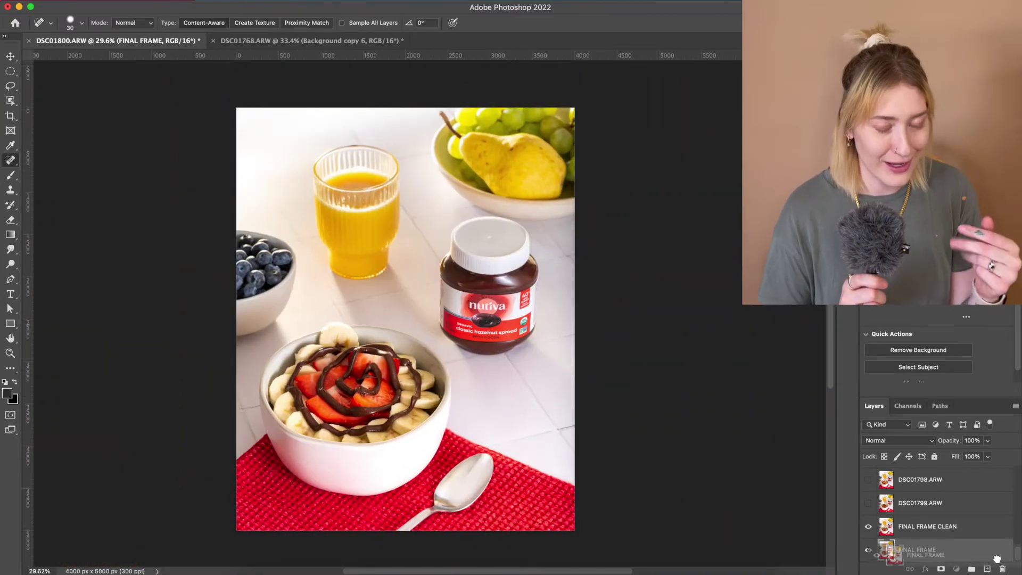
Duplicate the FINAL FRAME CLEAN layer and show DSC01799.ARW above it, comparing the chocolate drizzle in the two frames
drag(987, 555, 987, 568)
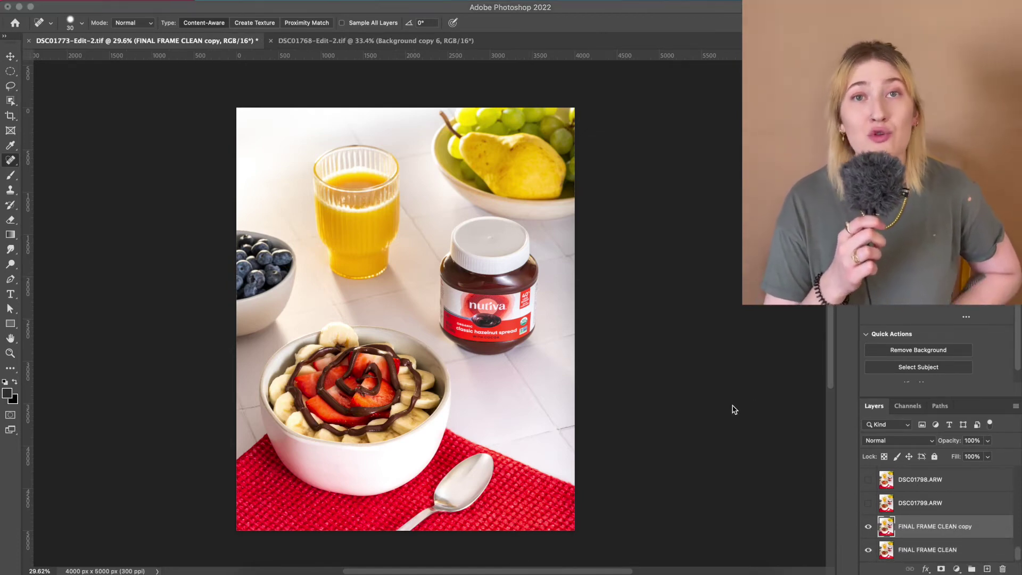
click(734, 409)
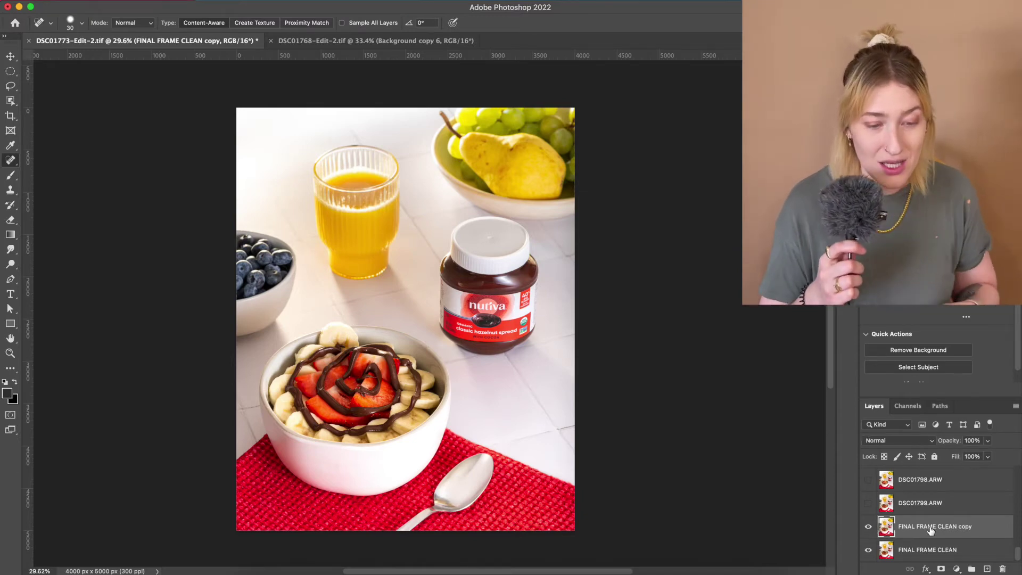
click(894, 510)
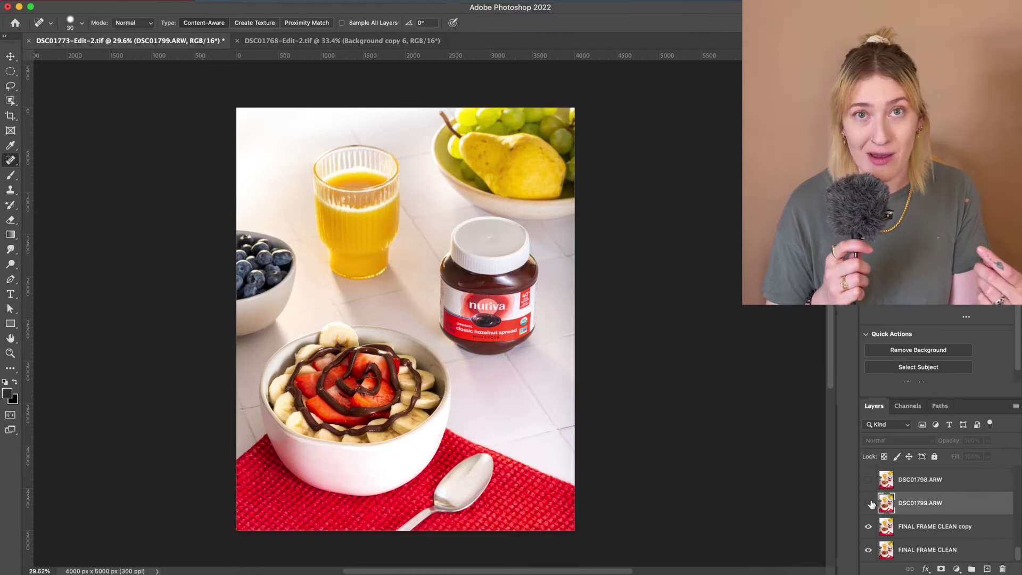
click(871, 505)
click(872, 505)
click(873, 505)
click(873, 504)
click(873, 504)
click(874, 506)
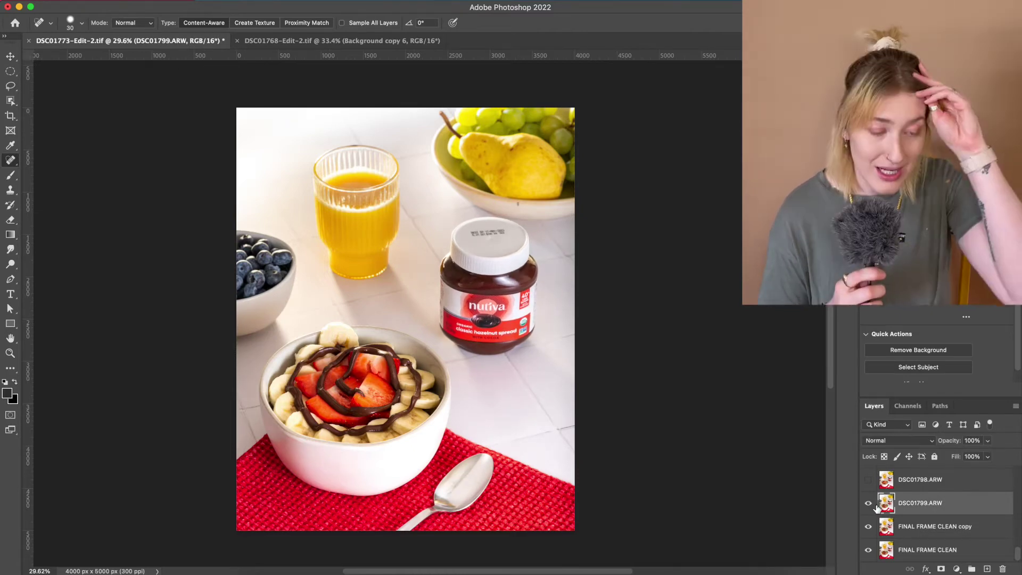
click(875, 507)
click(875, 507)
click(875, 508)
click(876, 508)
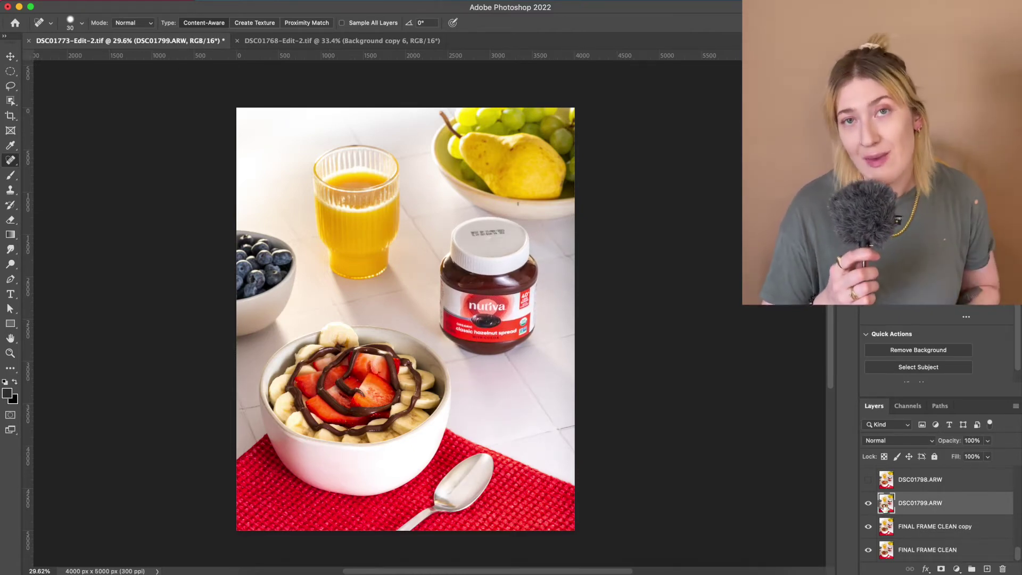
Select the whole strawberry bowl on DSC01799.ARW with the Object Selection tool and check the cutout in Select and Mask
click(10, 102)
drag(297, 350, 420, 428)
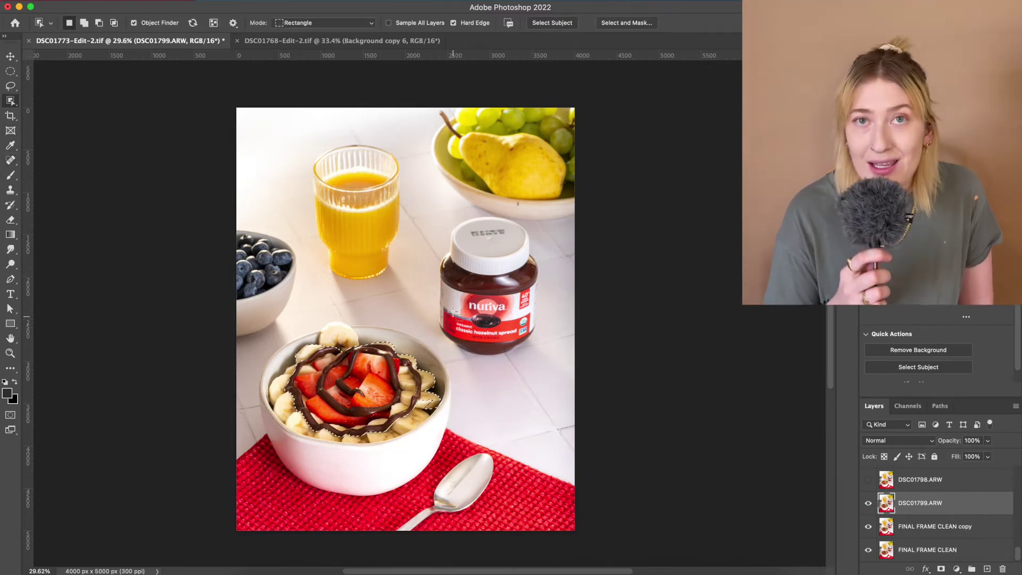
click(345, 467)
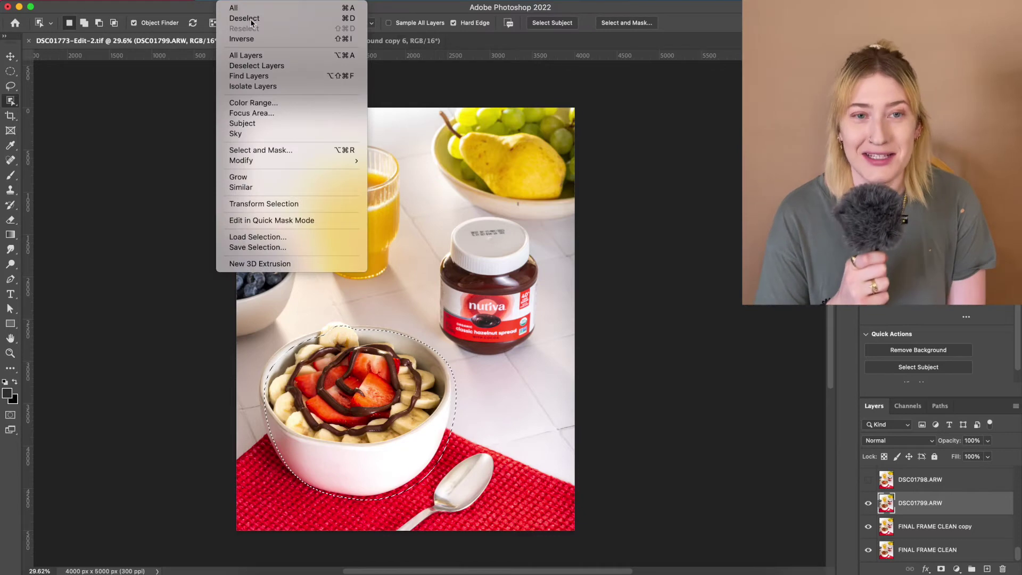
click(250, 22)
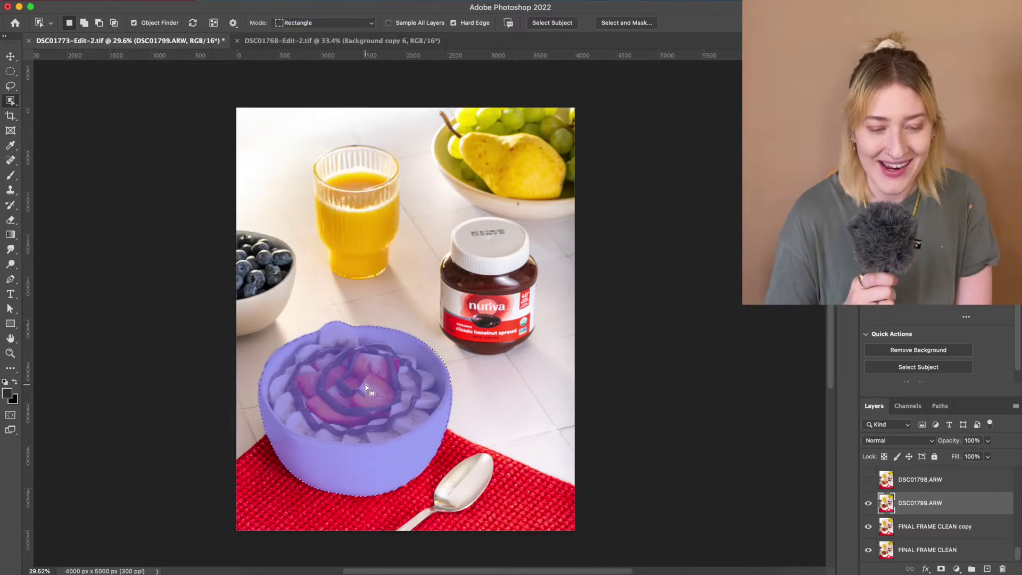
click(628, 23)
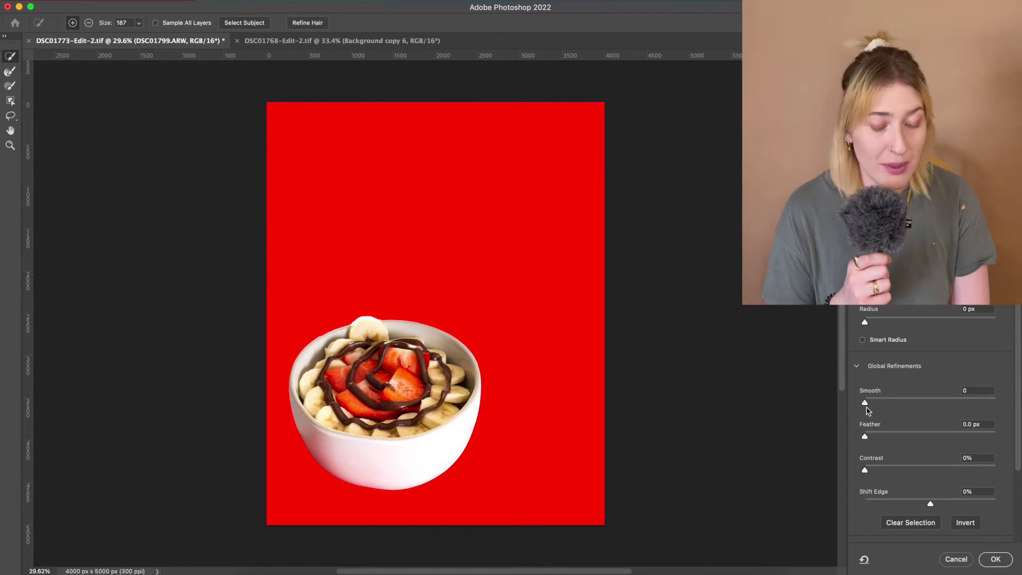
click(995, 559)
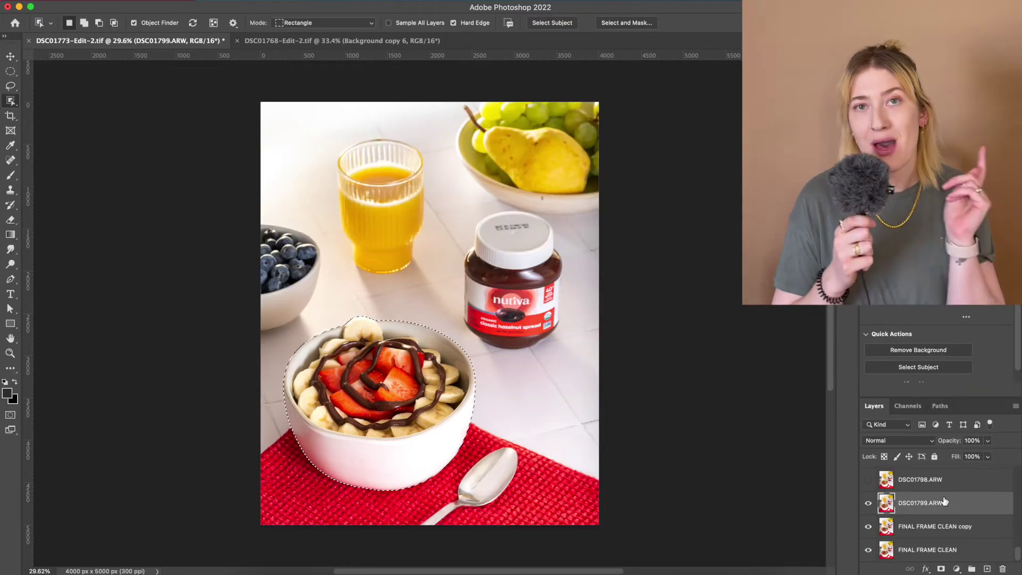
Mask DSC01799.ARW to the selected bowl and copy that mask to the frame layers above, including DSC01798.ARW and DSC01797.ARW
click(941, 568)
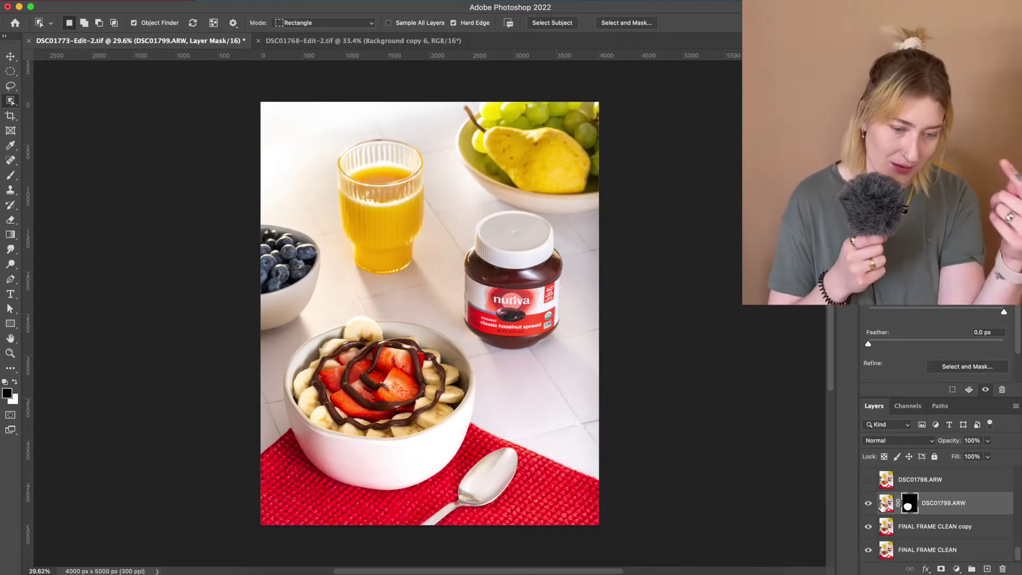
drag(909, 506, 910, 480)
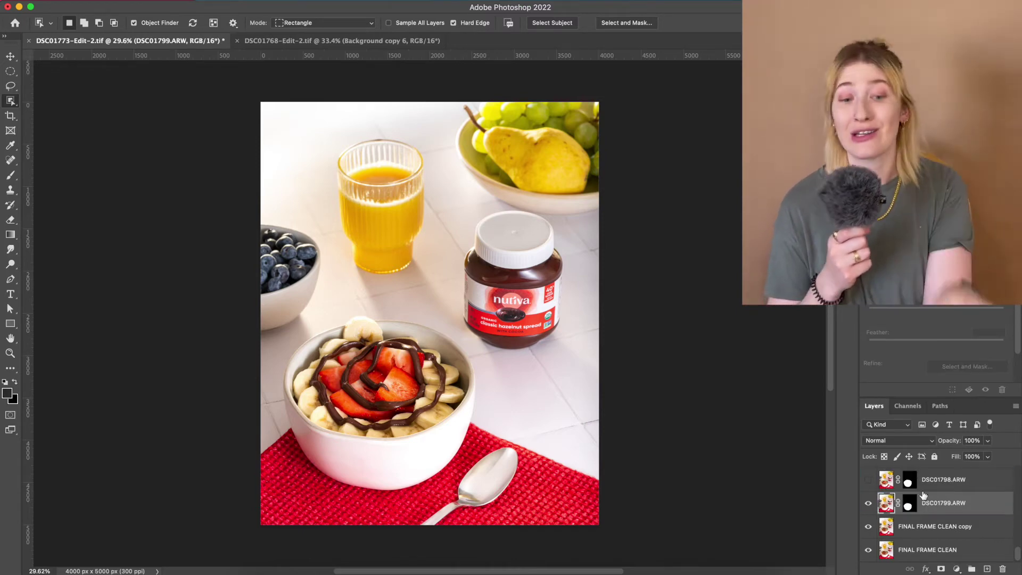
scroll(926, 499, up, 2)
click(911, 523)
drag(910, 522, 911, 499)
drag(910, 499, 912, 477)
scroll(947, 525, down, 2)
Duplicate FINAL FRAME CLEAN copy, place the duplicate directly above DSC01799.ARW and hide it
double_click(976, 527)
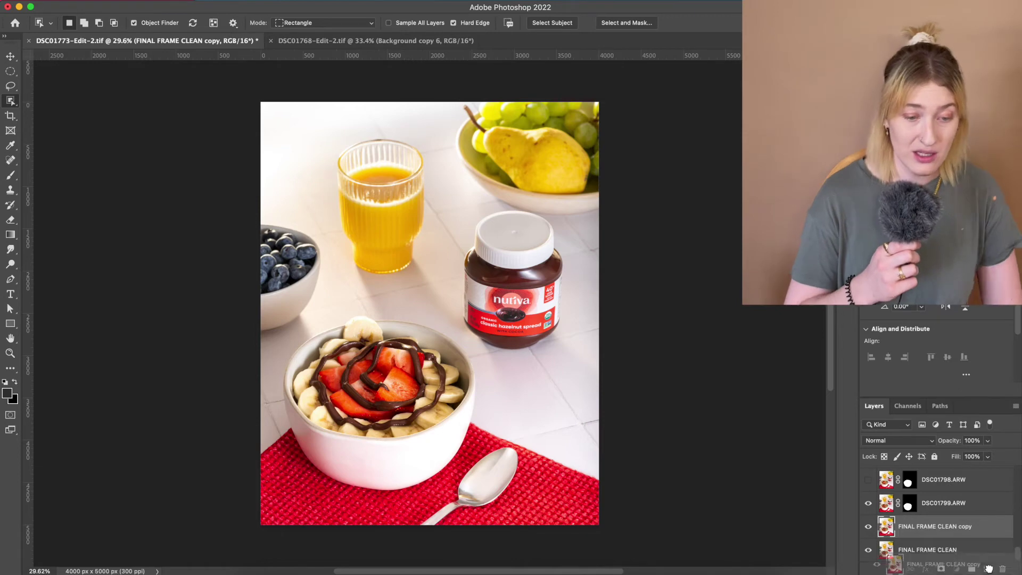
drag(997, 530, 995, 500)
click(870, 503)
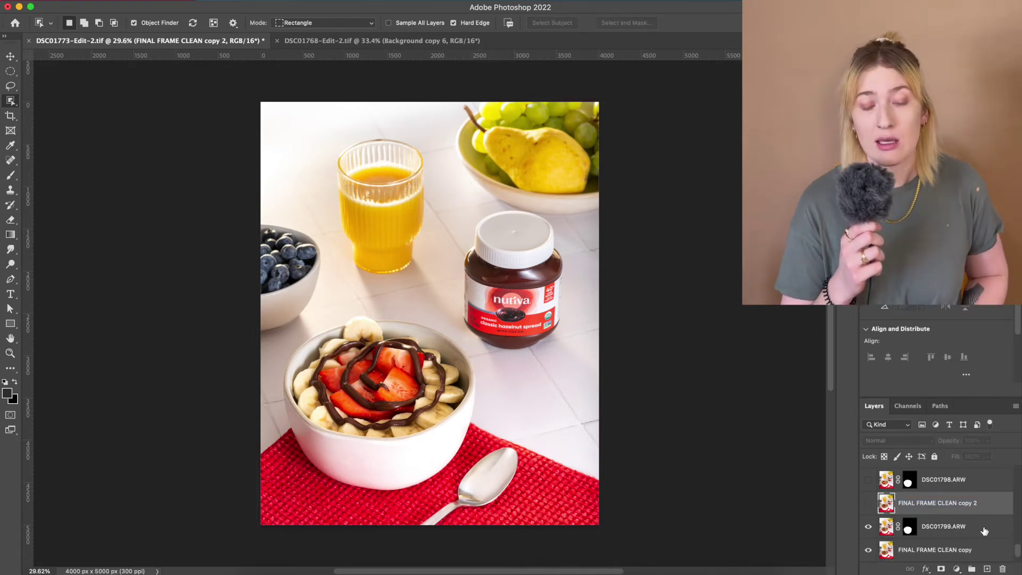
Merge the masked DSC01799.ARW layer with FINAL FRAME CLEAN copy
scroll(982, 531, down, 1)
click(882, 503)
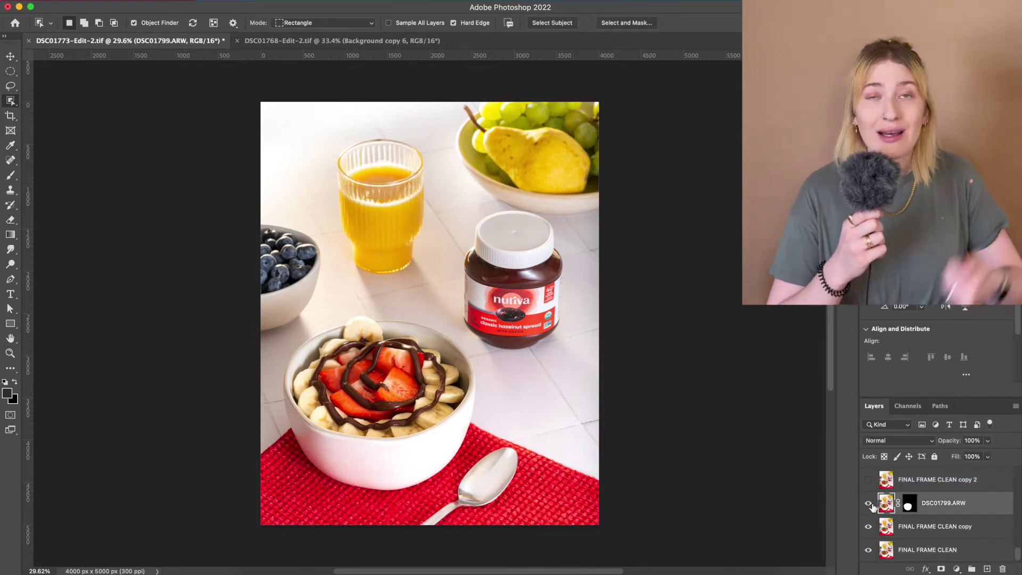
shift+click(934, 530)
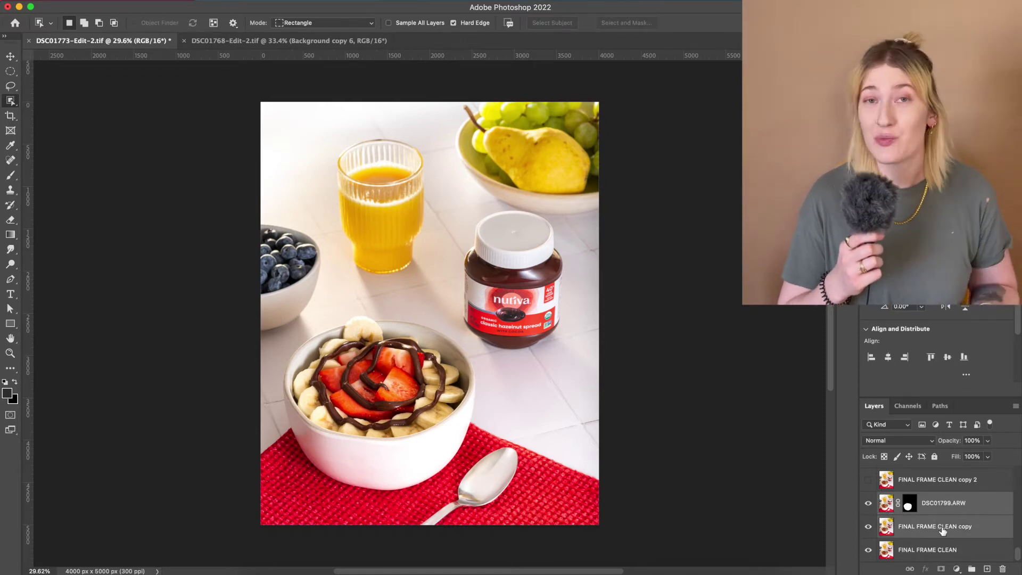
right_click(939, 526)
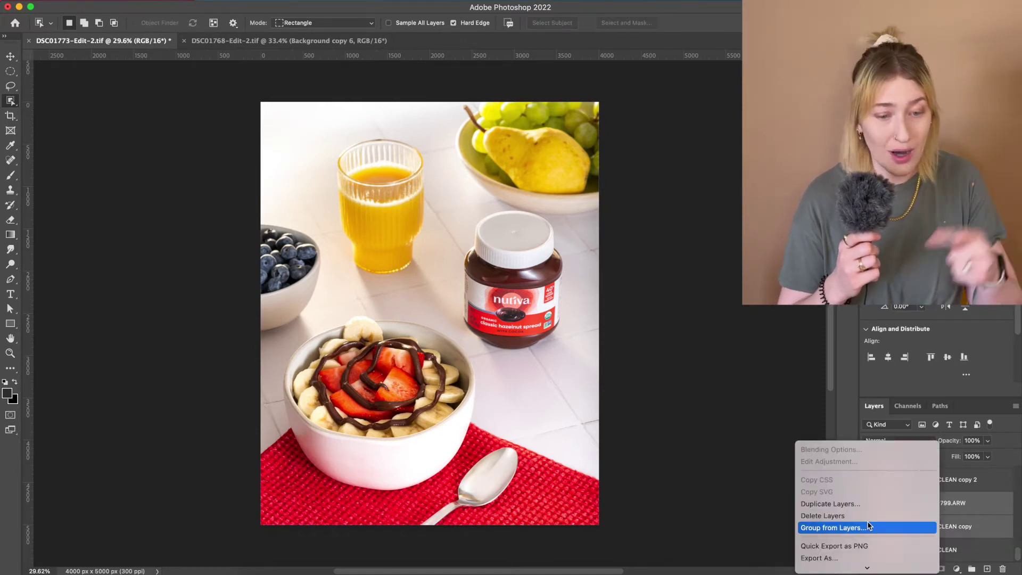
click(828, 396)
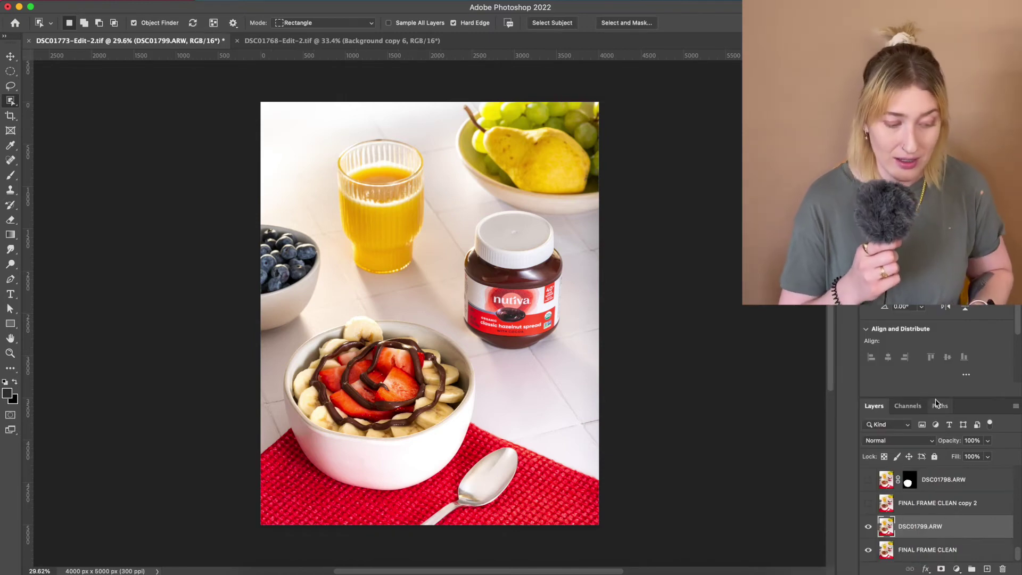
Show DSC01798.ARW and FINAL FRAME CLEAN copy 2, and make two more duplicates of the clean frame below DSC01798.ARW
click(870, 481)
scroll(968, 500, up, 2)
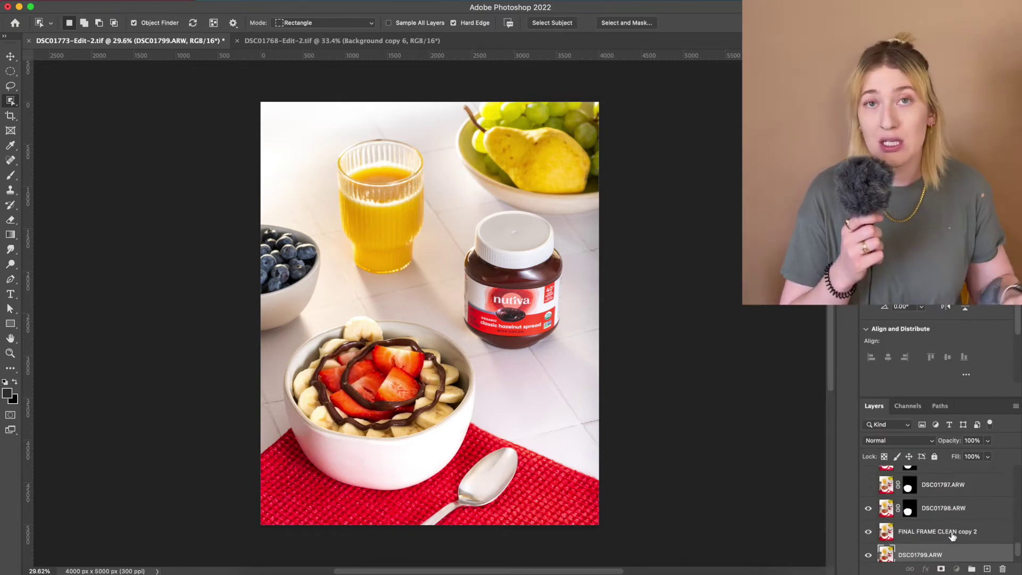
drag(952, 535, 987, 569)
drag(979, 533, 978, 533)
double_click(976, 531)
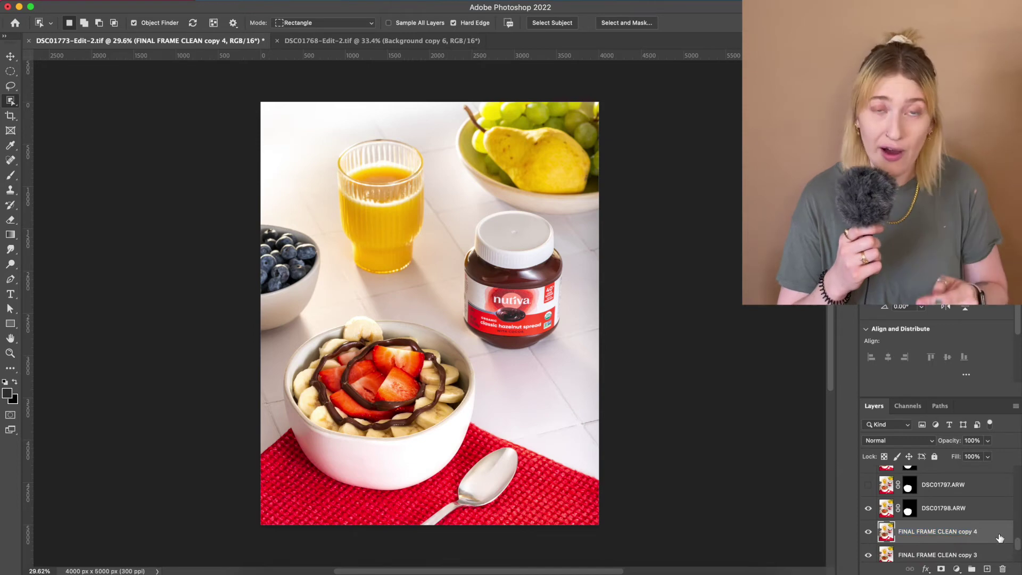
Duplicate the clean frame up to FINAL FRAME CLEAN copy 11, placing the copies between the remaining shot layers up to DSC01789.ARW, and hide them
double_click(993, 536)
click(740, 195)
drag(985, 537, 987, 568)
double_click(984, 549)
scroll(996, 512, up, 2)
scroll(997, 511, up, 2)
drag(989, 542, 987, 568)
scroll(995, 519, up, 2)
double_click(975, 549)
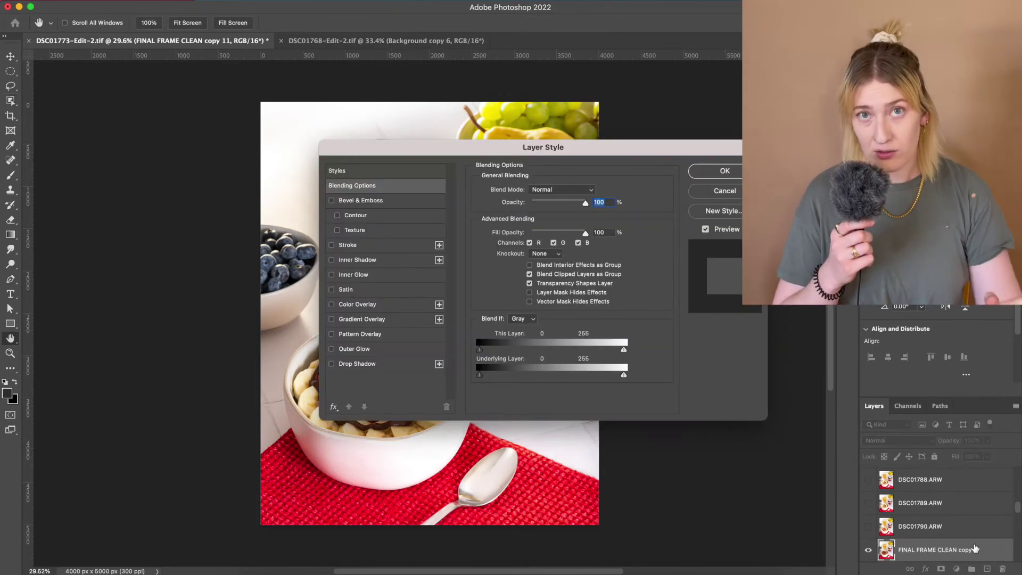
click(740, 191)
scroll(905, 511, down, 5)
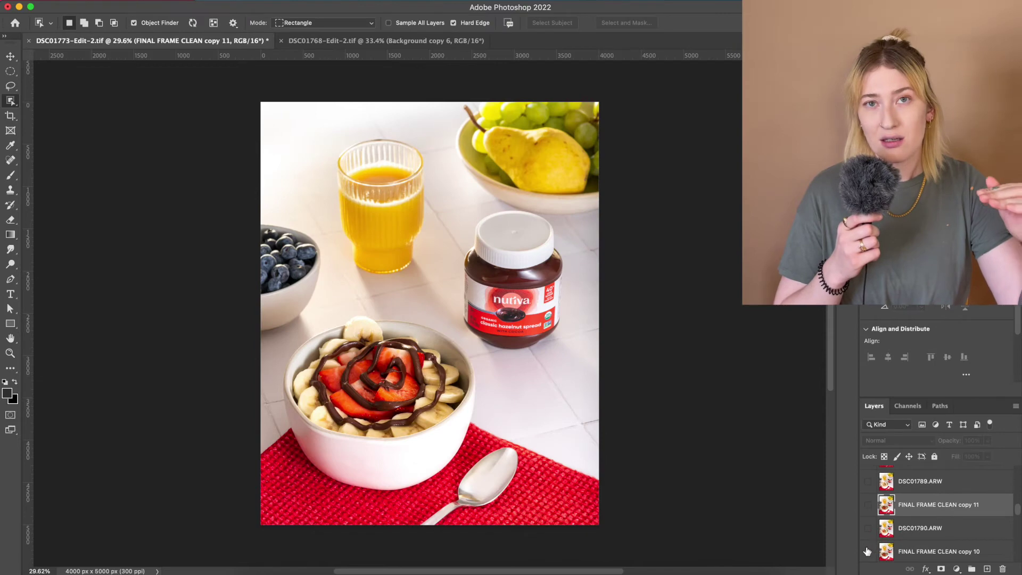
scroll(886, 523, down, 10)
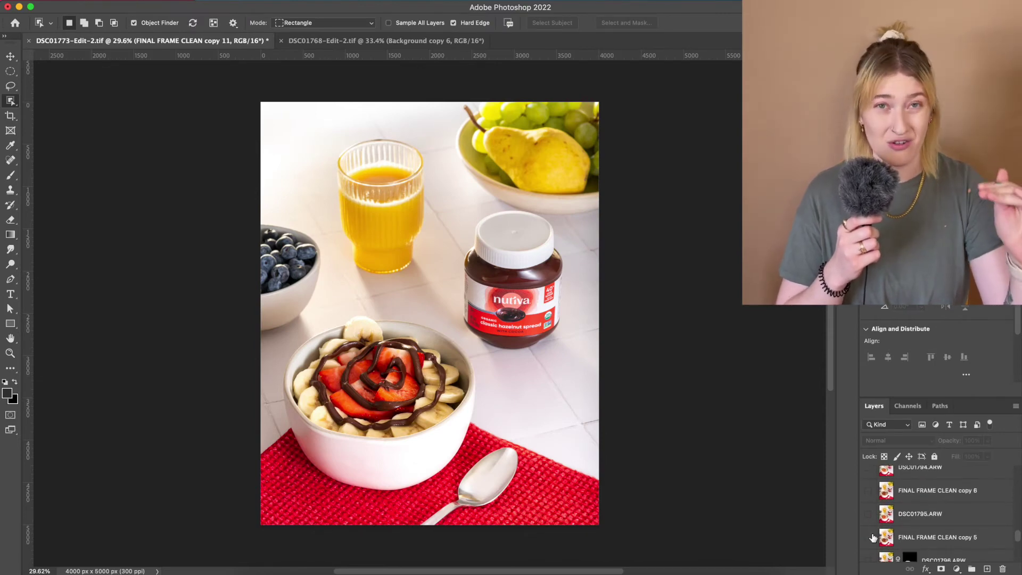
scroll(929, 514, down, 3)
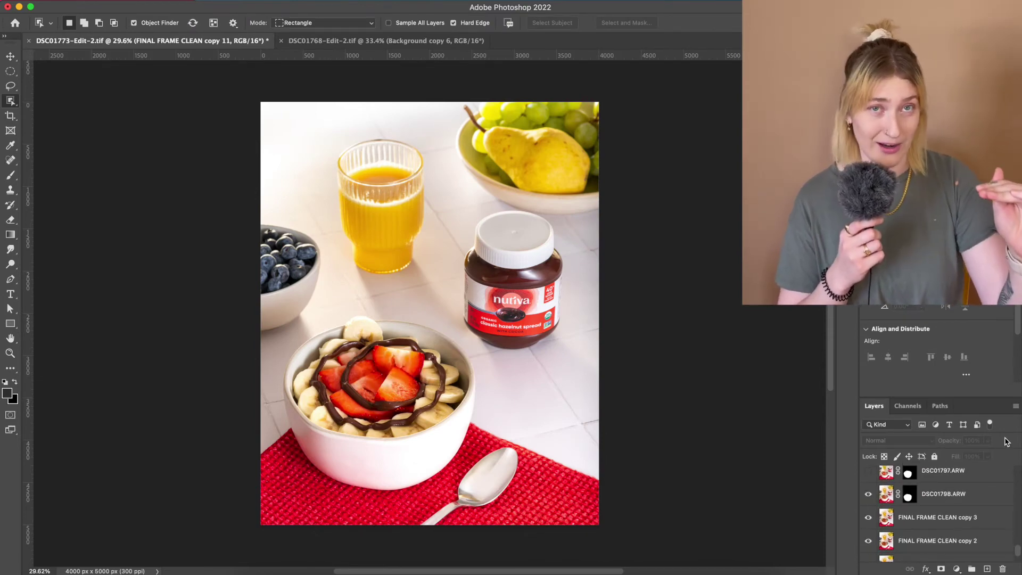
Move FINAL FRAME CLEAN copy 3 directly above DSC01798.ARW, hide it, and toggle the layers below to compare the frames
drag(937, 517, 869, 500)
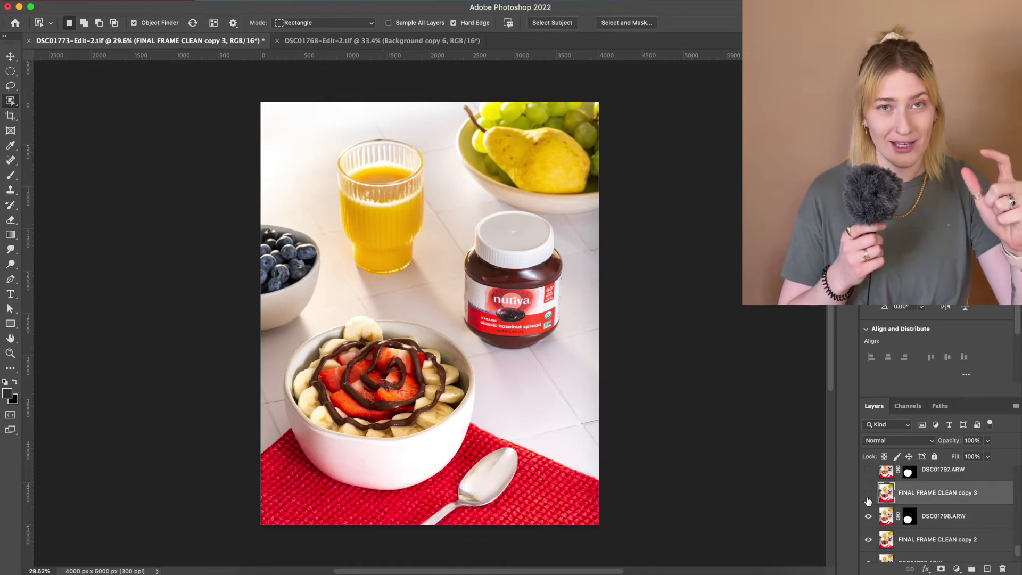
click(868, 500)
scroll(869, 511, down, 2)
click(868, 503)
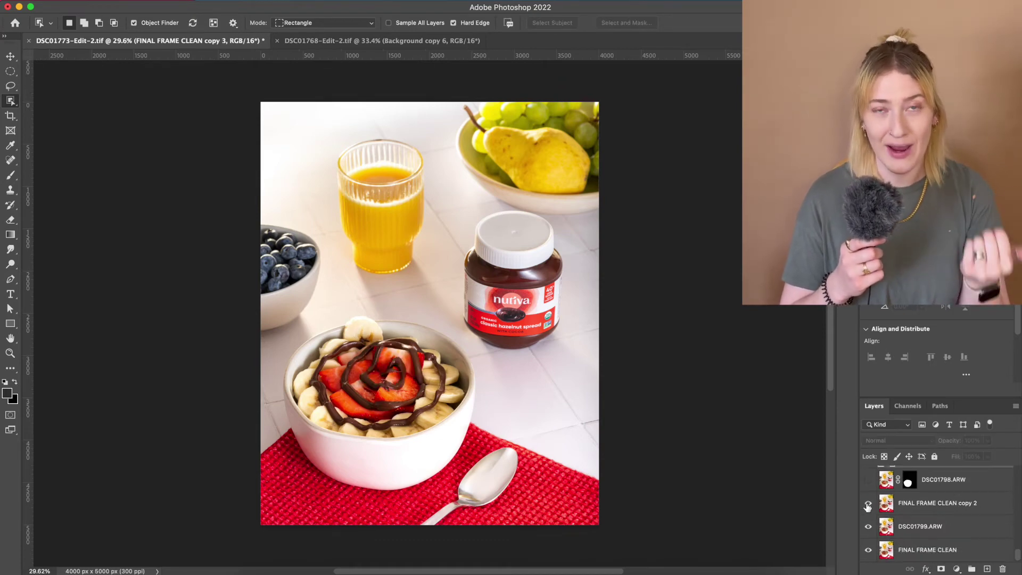
drag(868, 505, 869, 551)
click(869, 551)
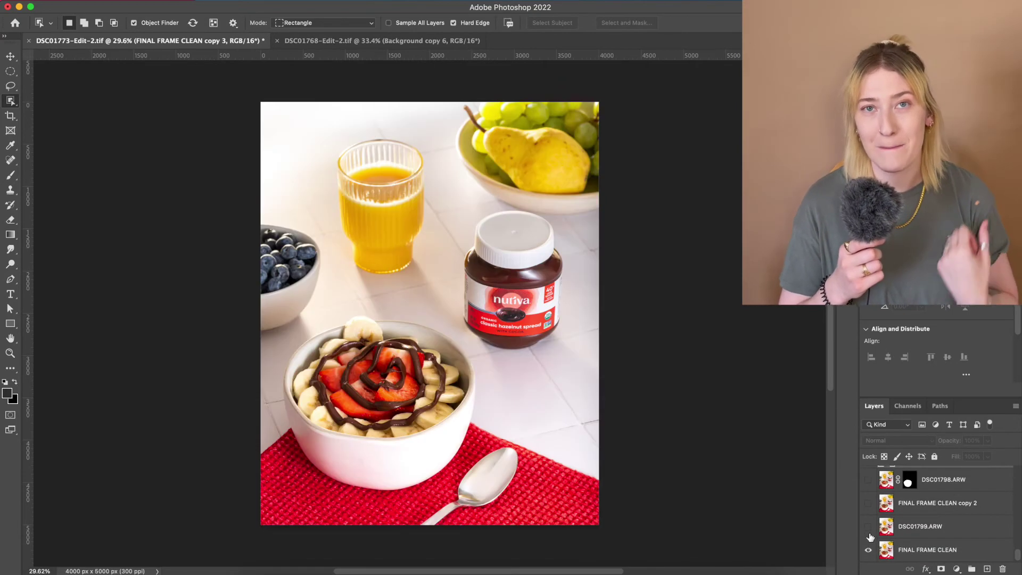
Show the masked DSC01798.ARW and FINAL FRAME CLEAN copy 2, and merge the two layers
click(868, 503)
click(869, 481)
click(888, 483)
shift+click(923, 507)
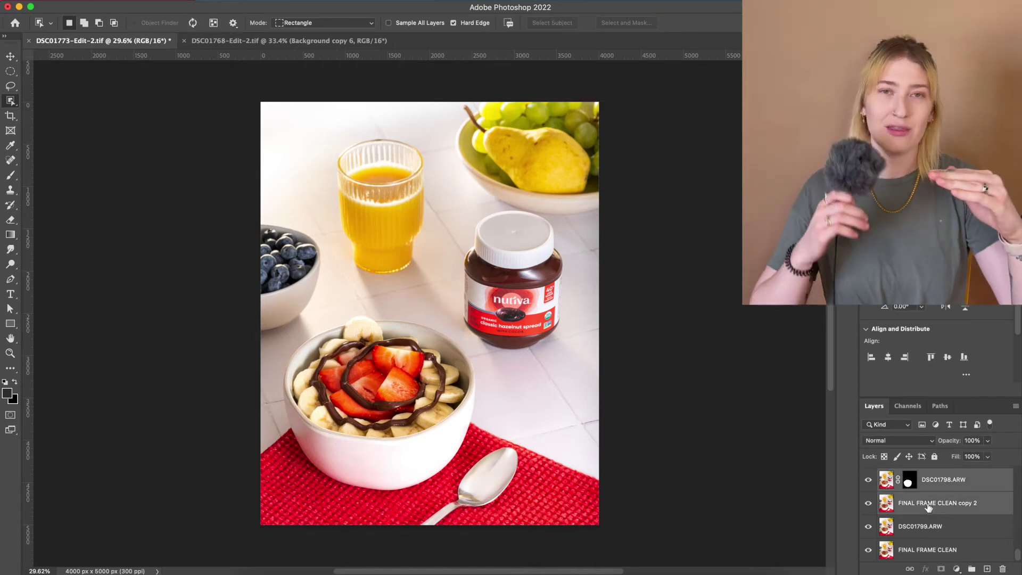
scroll(933, 510, up, 1)
right_click(927, 522)
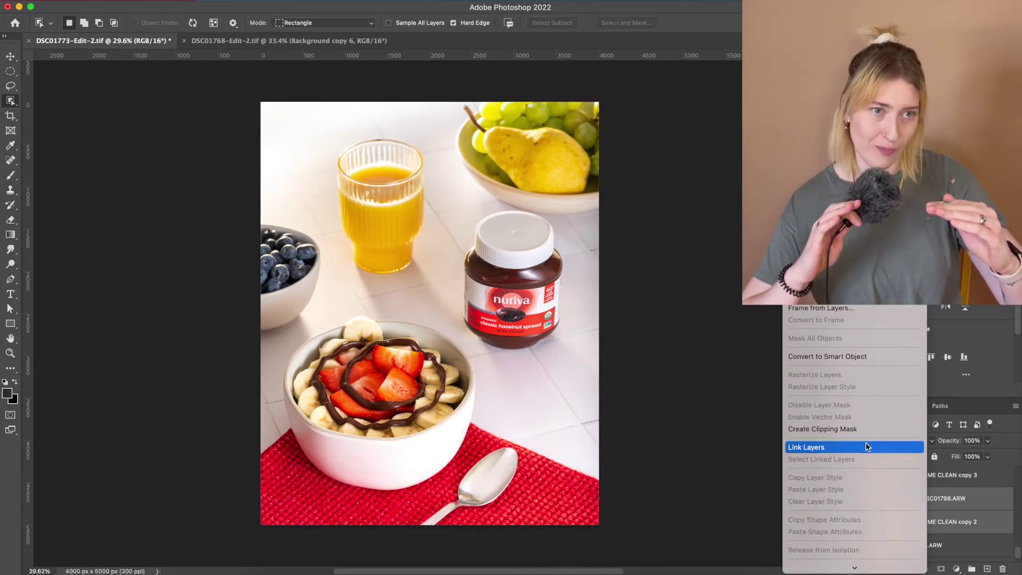
click(846, 398)
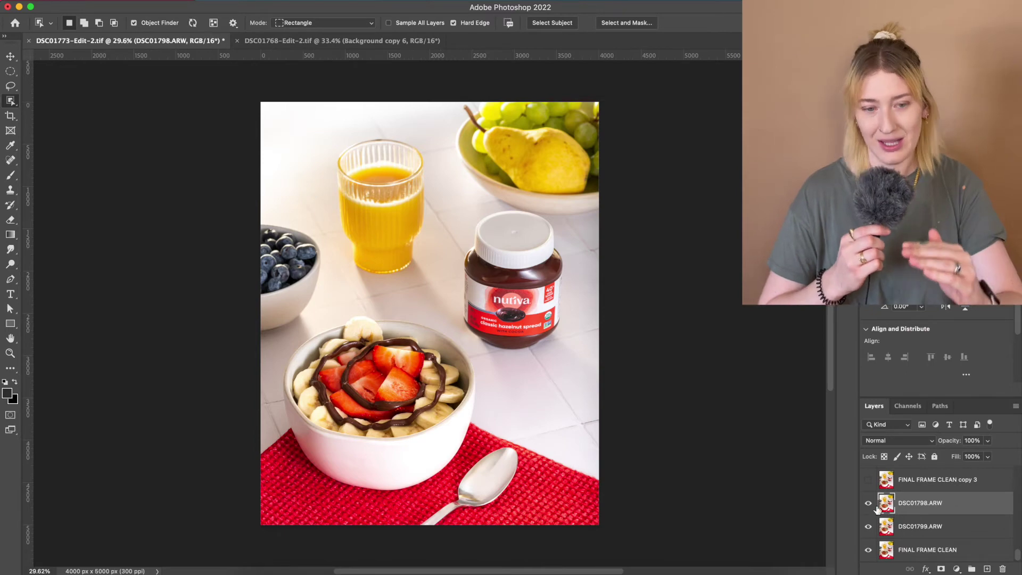
Show the masked DSC01797.ARW and FINAL FRAME CLEAN copy 3, and merge them into one frame
scroll(924, 518, up, 2)
click(869, 531)
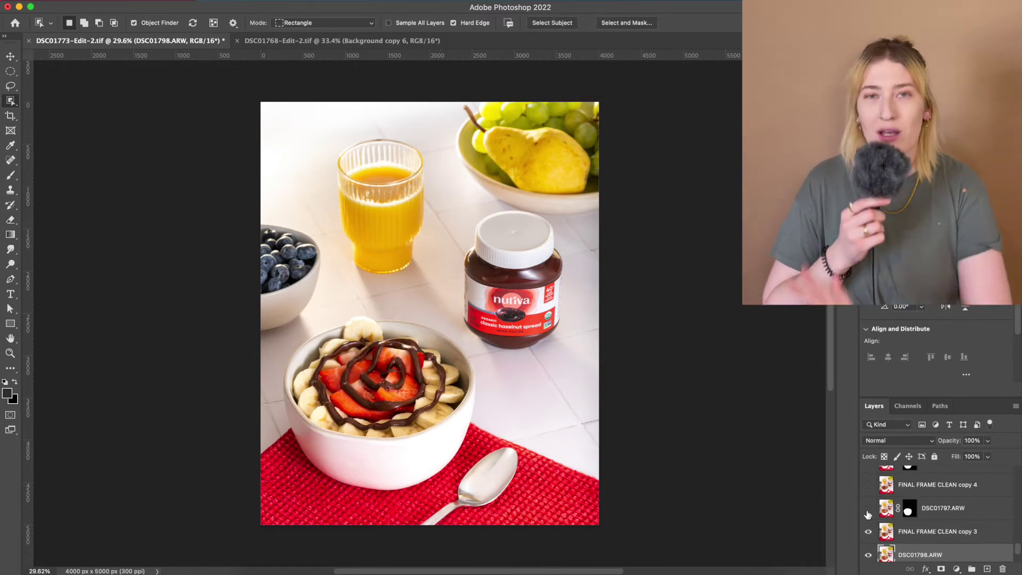
click(868, 510)
click(888, 513)
shift+click(919, 535)
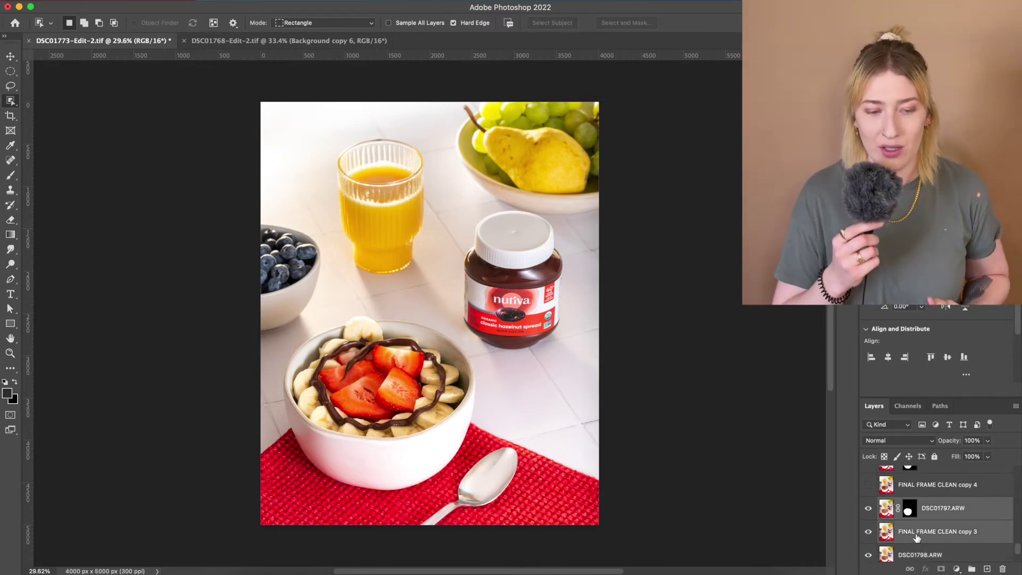
right_click(917, 538)
click(833, 398)
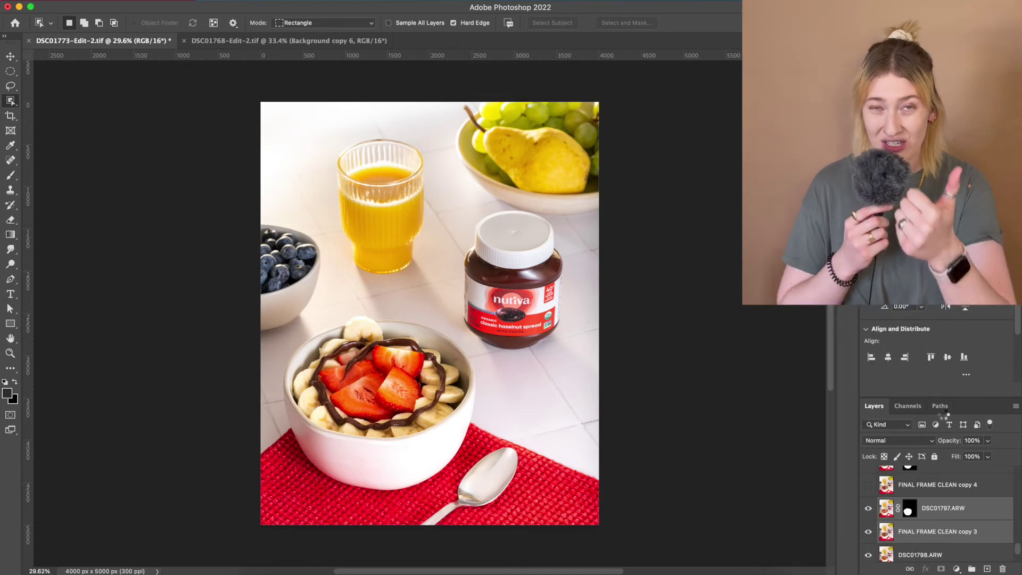
Copy the bowl mask from DSC01796.ARW to DSC01795.ARW
scroll(911, 511, up, 2)
click(911, 517)
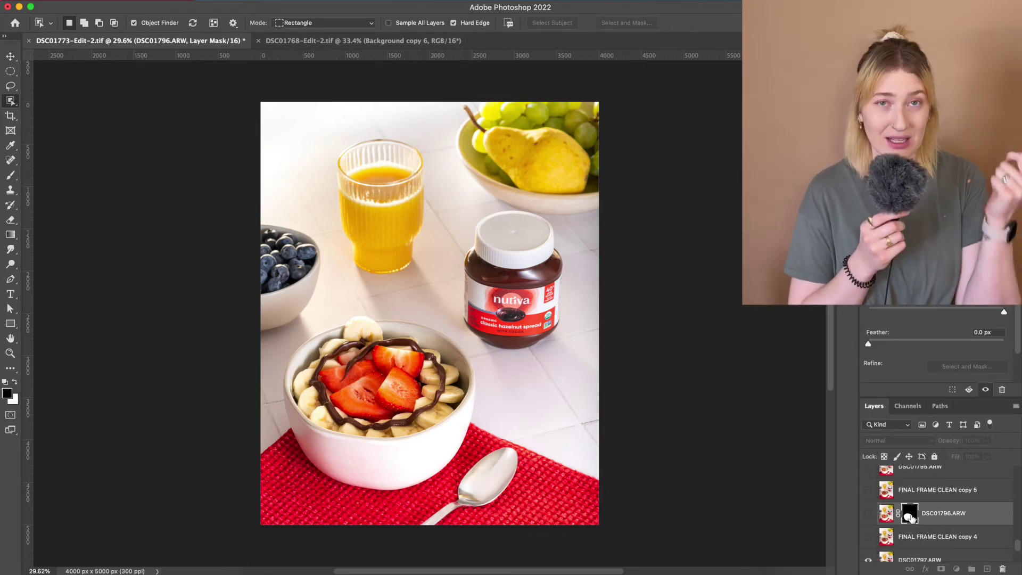
drag(911, 517, 920, 478)
Show the masked DSC01796.ARW and FINAL FRAME CLEAN copy 4, and merge the two layers
click(868, 538)
click(868, 514)
click(888, 514)
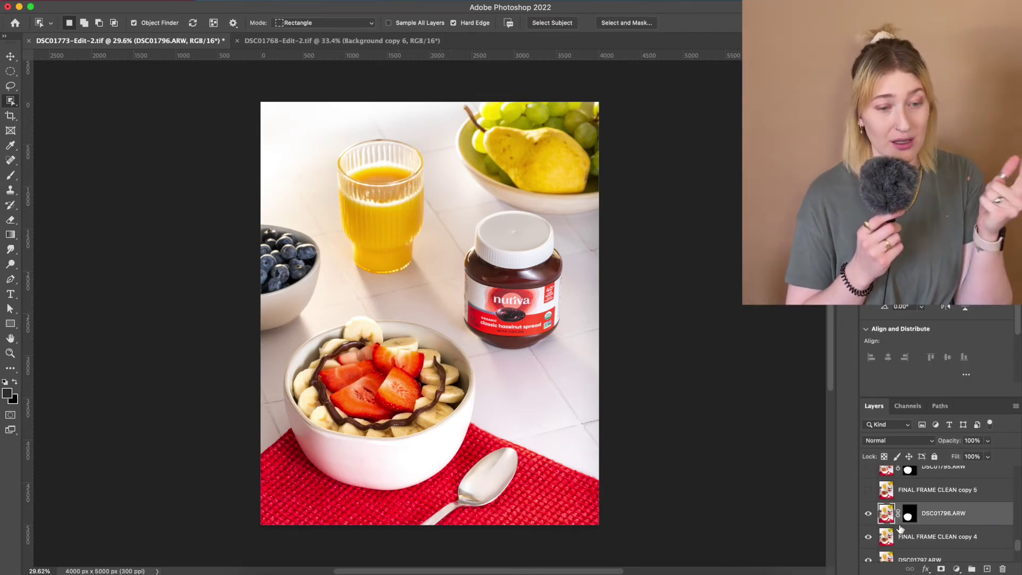
shift+click(930, 543)
right_click(928, 541)
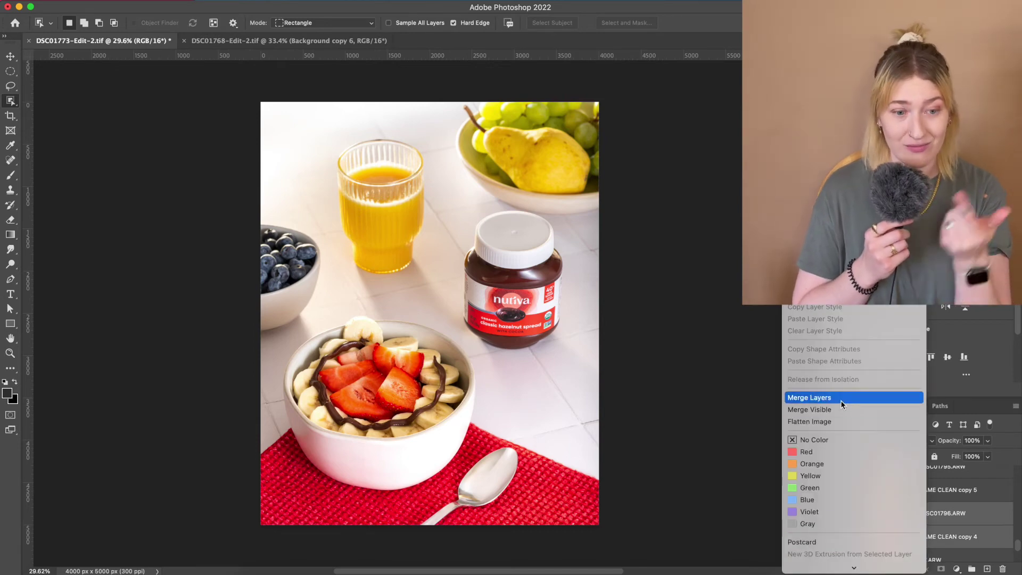
click(839, 400)
Hide all layers and show the frames again one by one, from FINAL FRAME CLEAN upward, to preview the sequence
scroll(899, 542, down, 2)
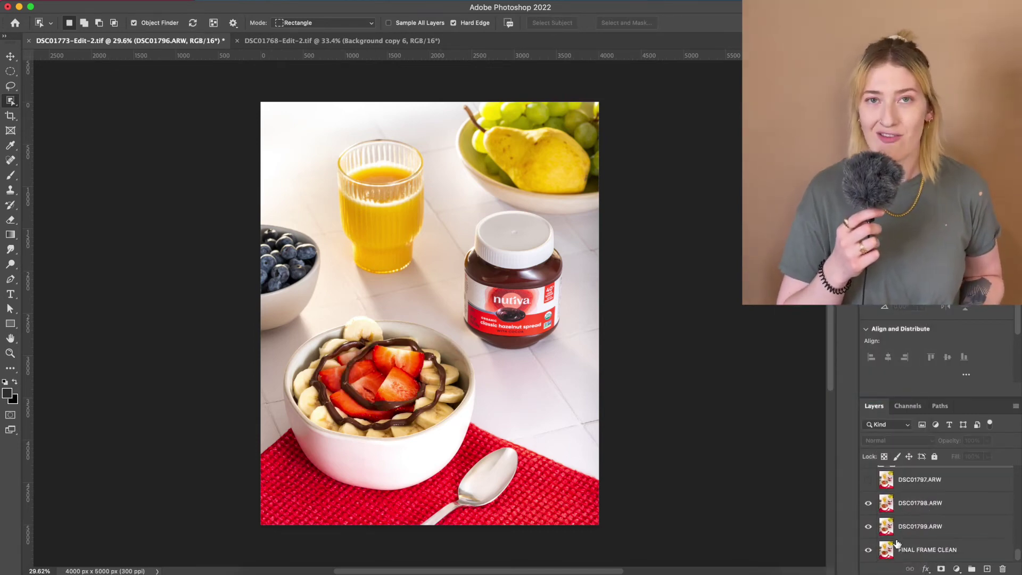
click(869, 549)
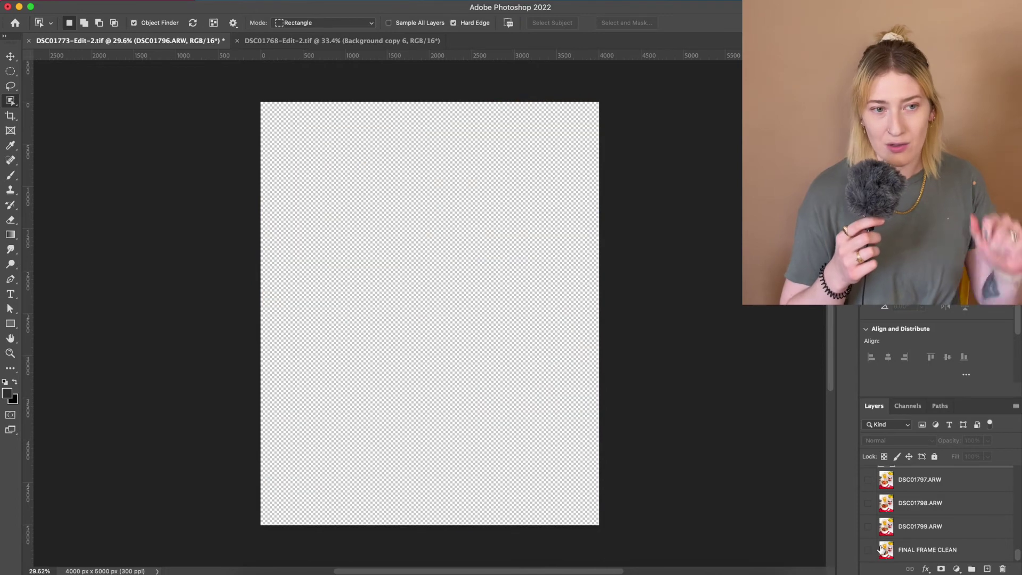
click(869, 549)
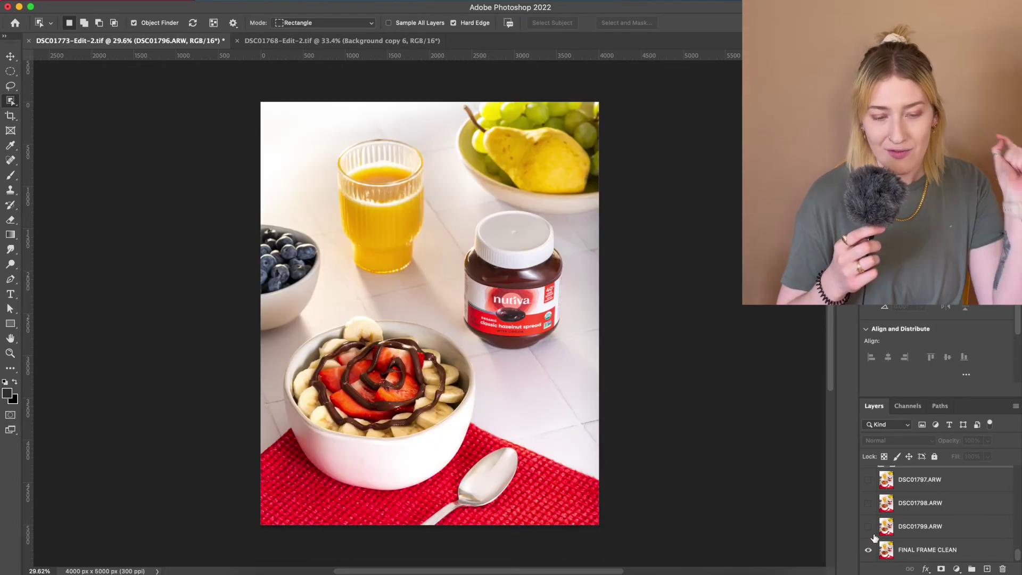
click(868, 526)
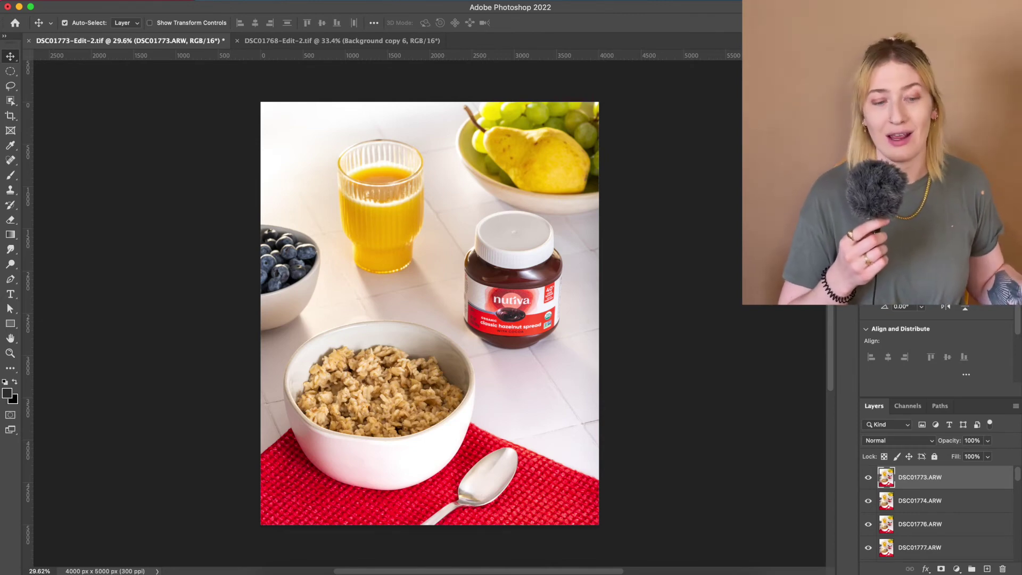
Show the Timeline, create a frame animation and make its frames from the layers
click(392, 1)
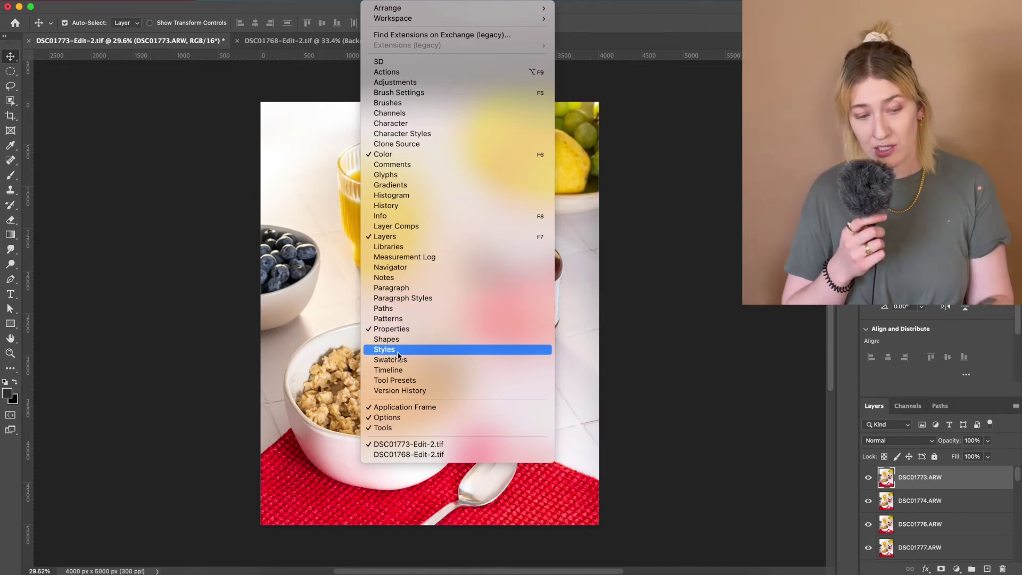
click(411, 371)
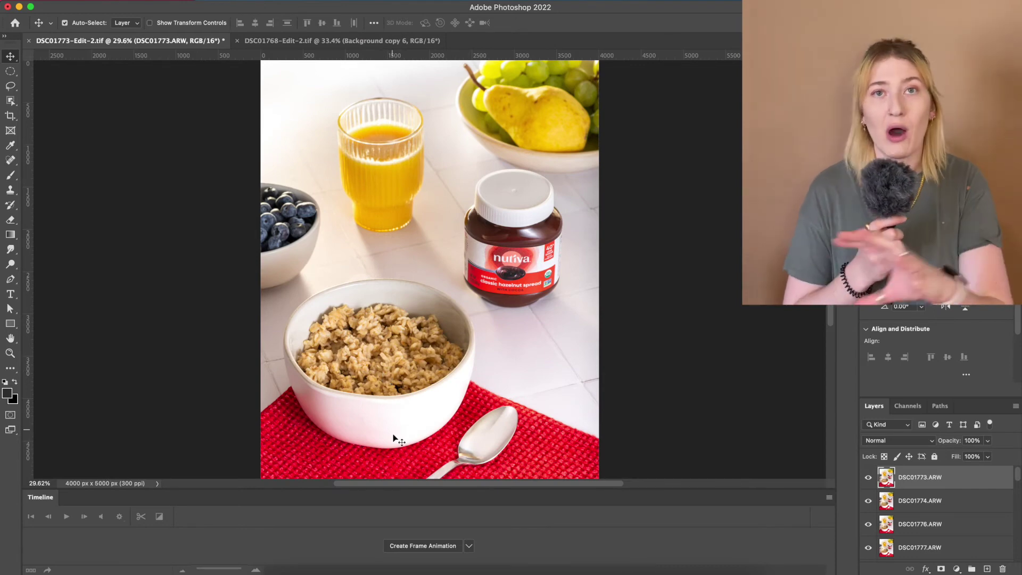
click(447, 549)
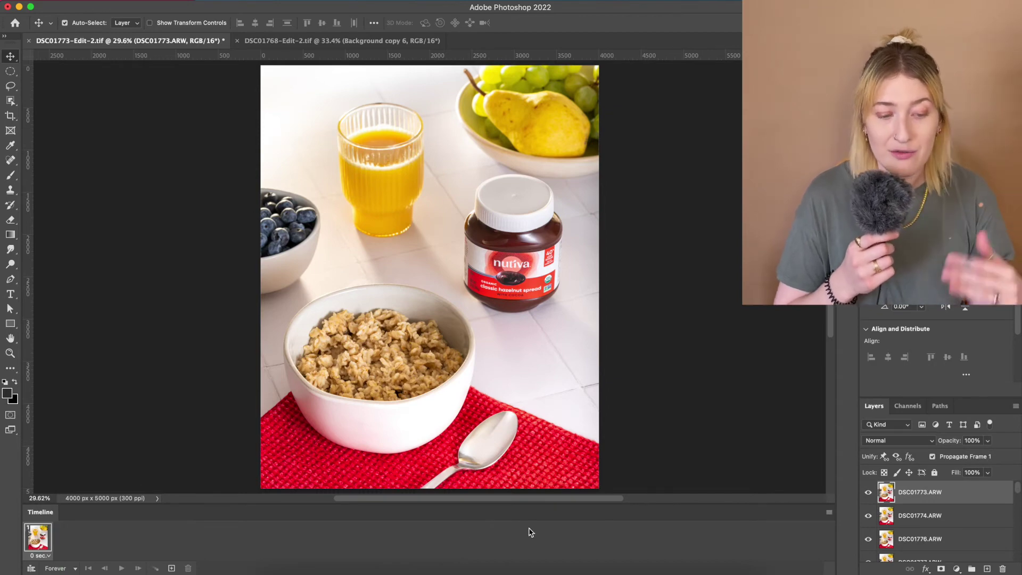
click(830, 513)
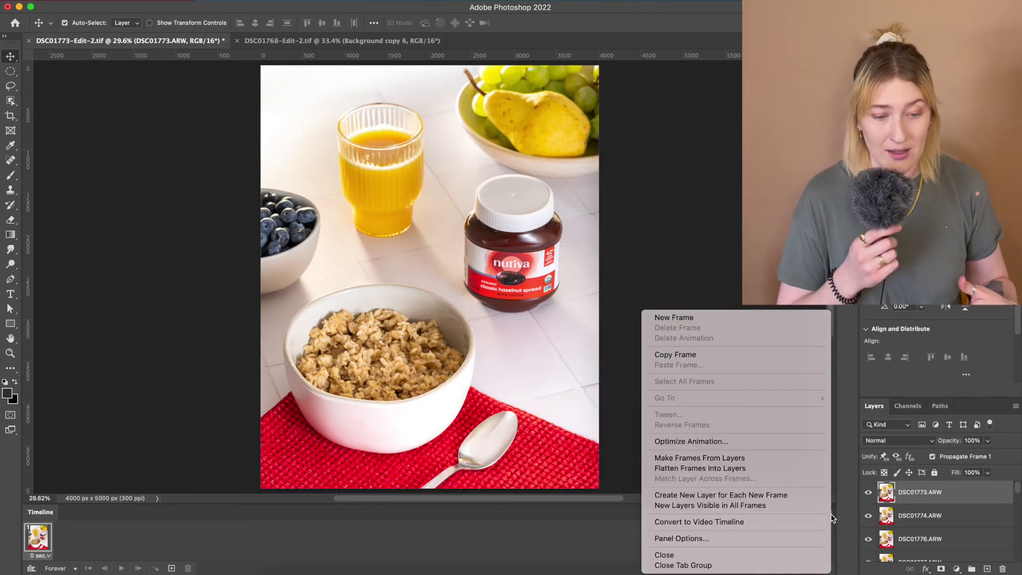
click(761, 459)
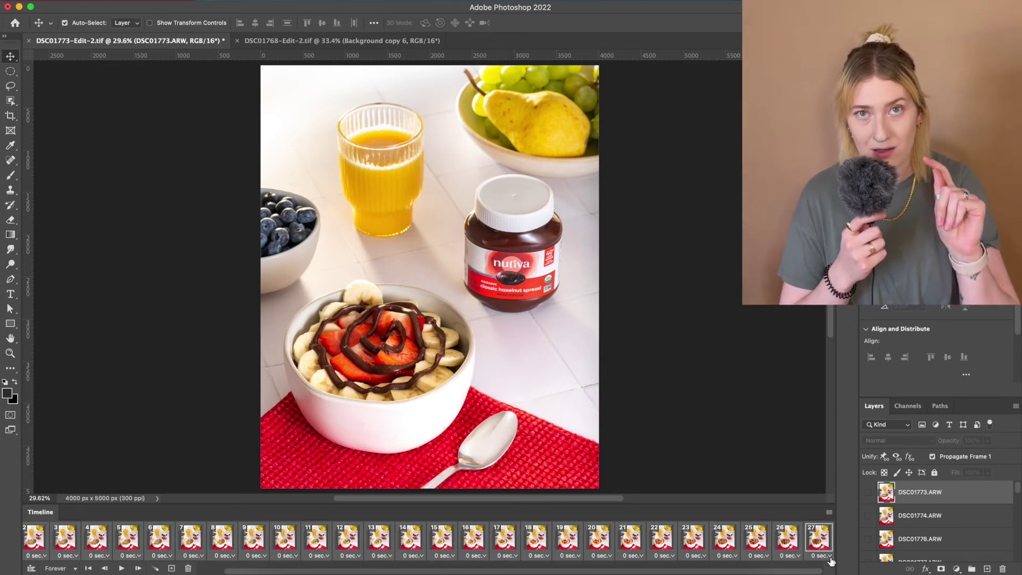
Set the delay of all animation frames to 0.2 seconds and that of the last frame to 2 seconds
click(828, 555)
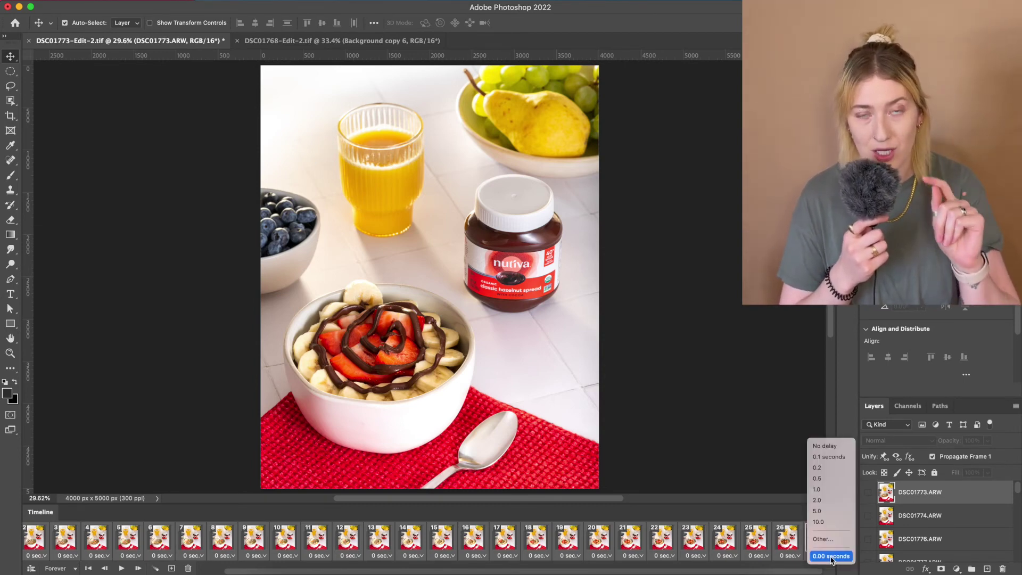
click(832, 467)
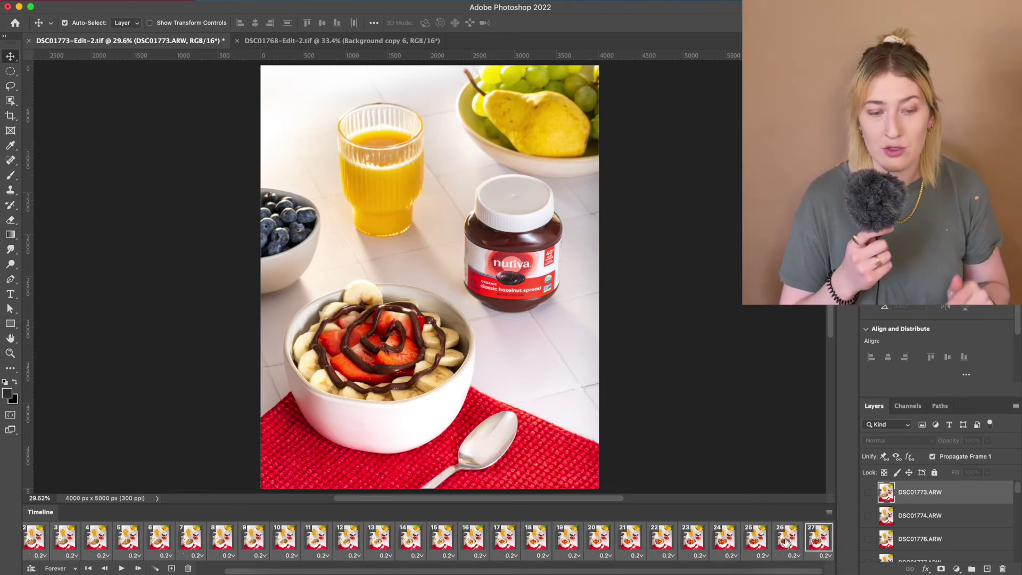
click(788, 544)
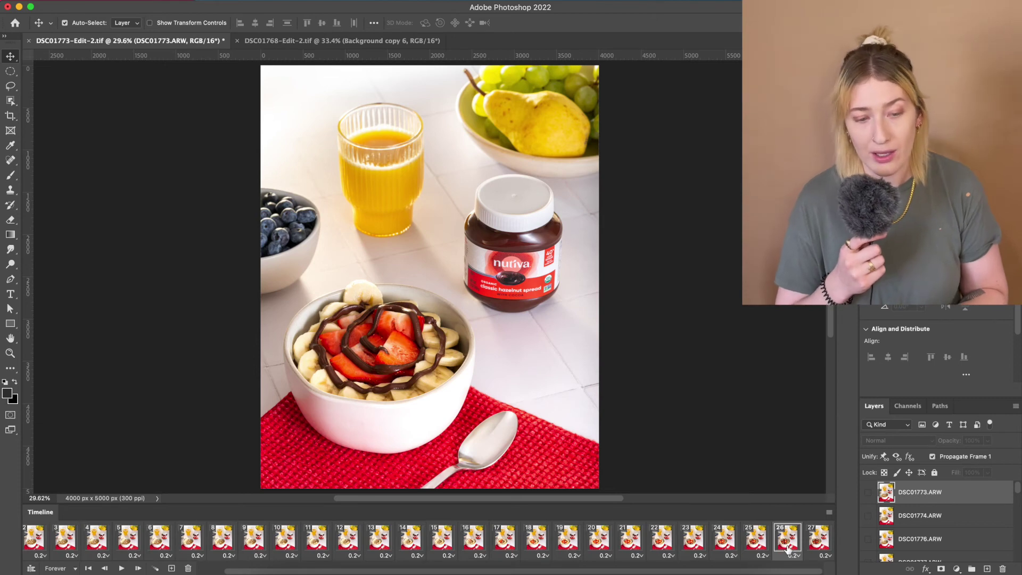
click(815, 548)
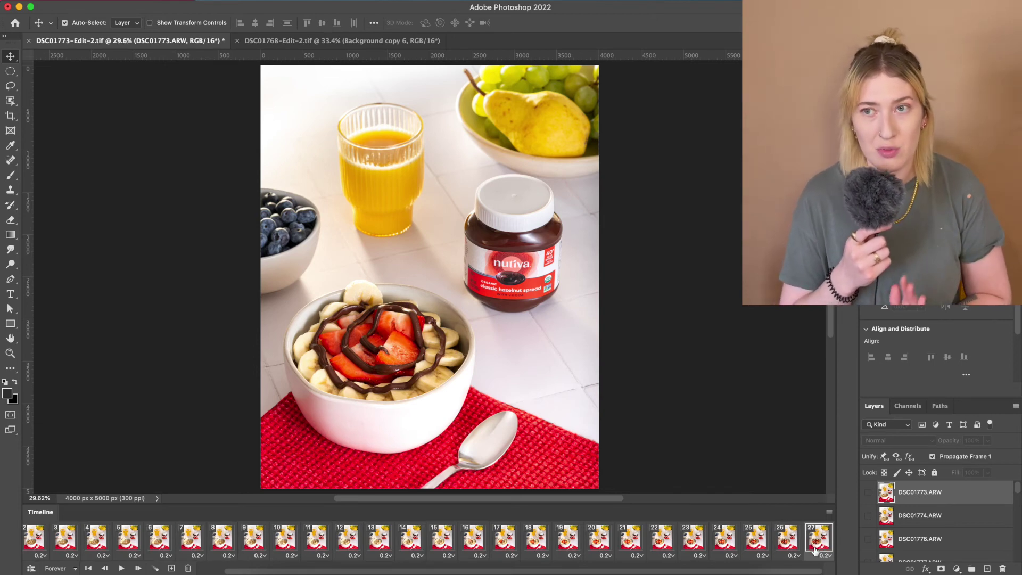
click(826, 557)
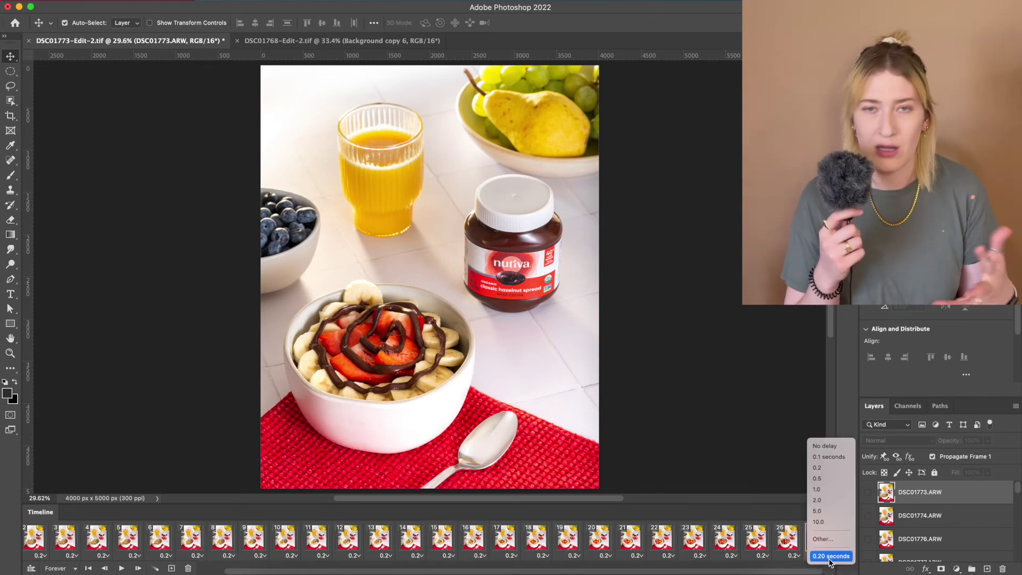
click(843, 502)
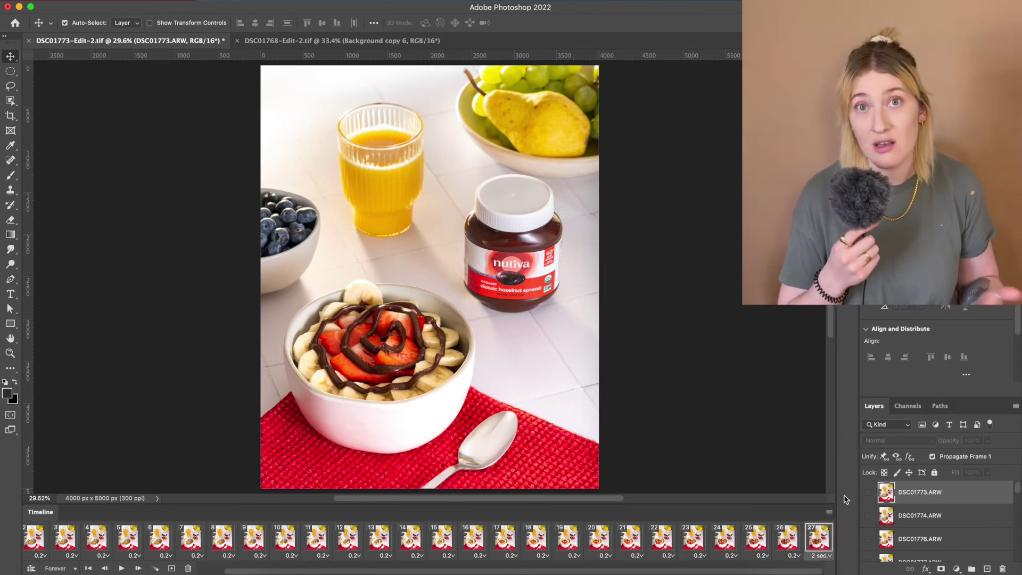
Play the animation from the first frame to review it
click(45, 545)
click(42, 546)
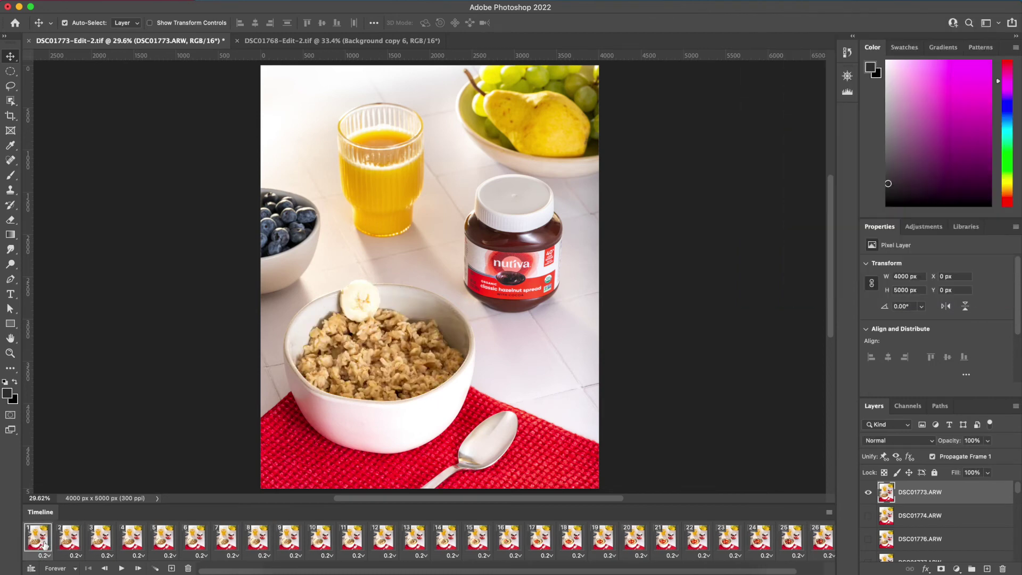
click(122, 568)
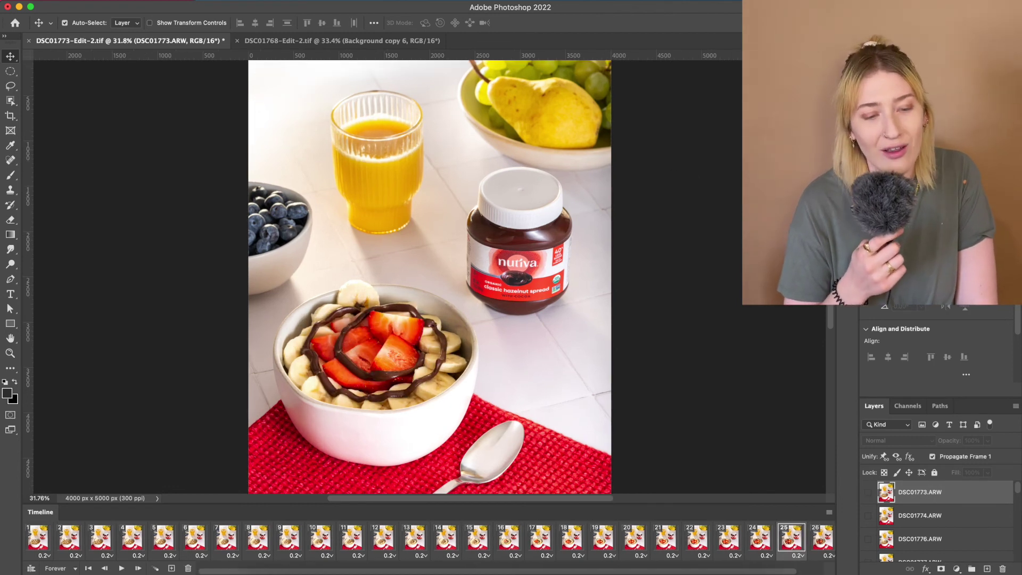
Check the image up close and open the export options for the animation
click(89, 1)
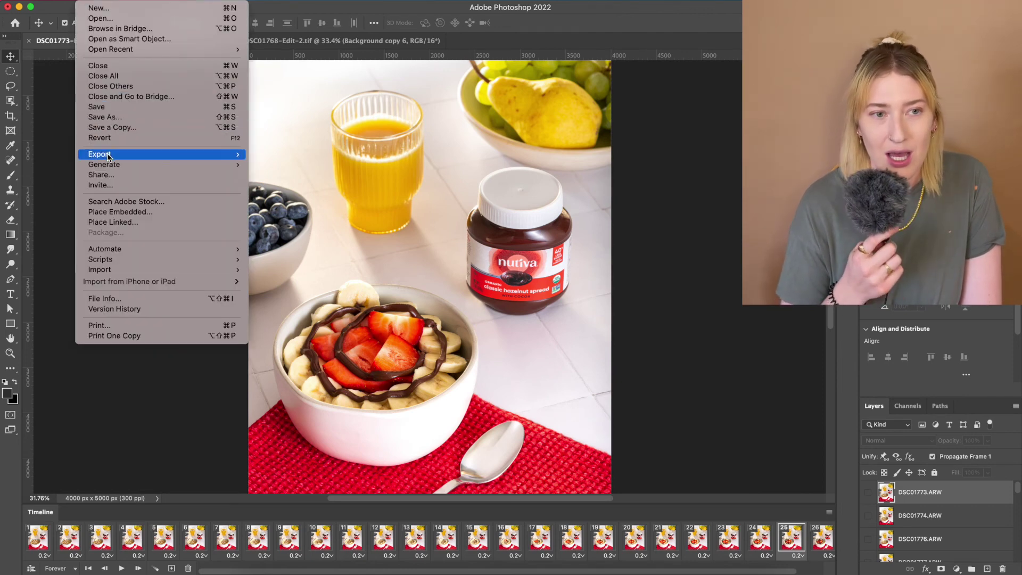
mouse_move(106, 155)
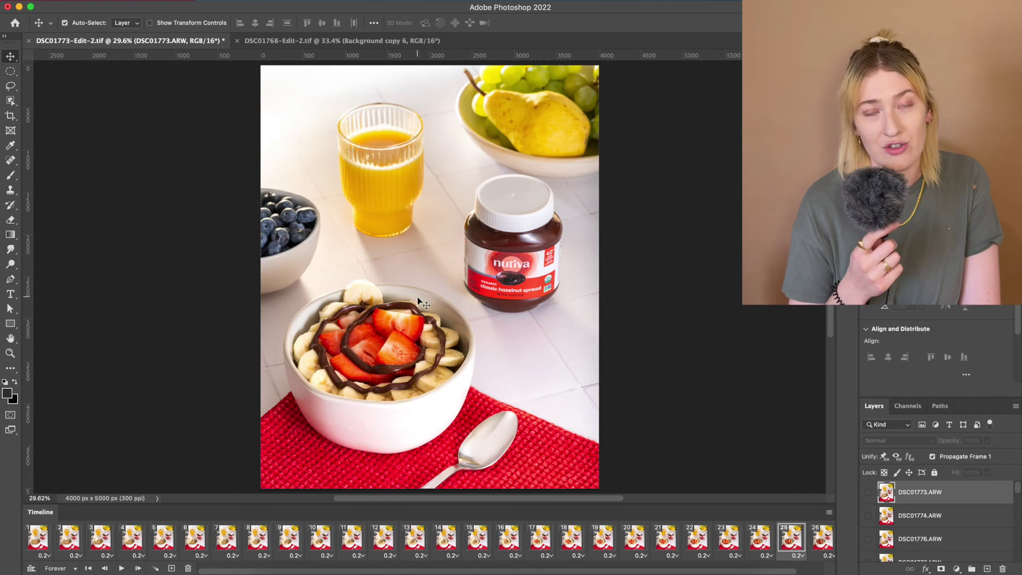
scroll(522, 257, up, 3)
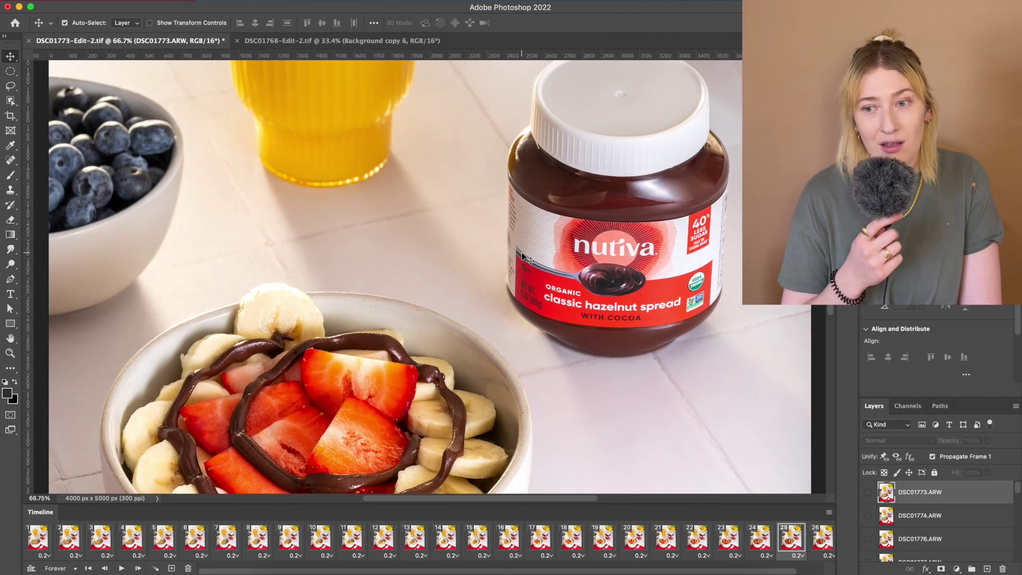
scroll(523, 256, down, 3)
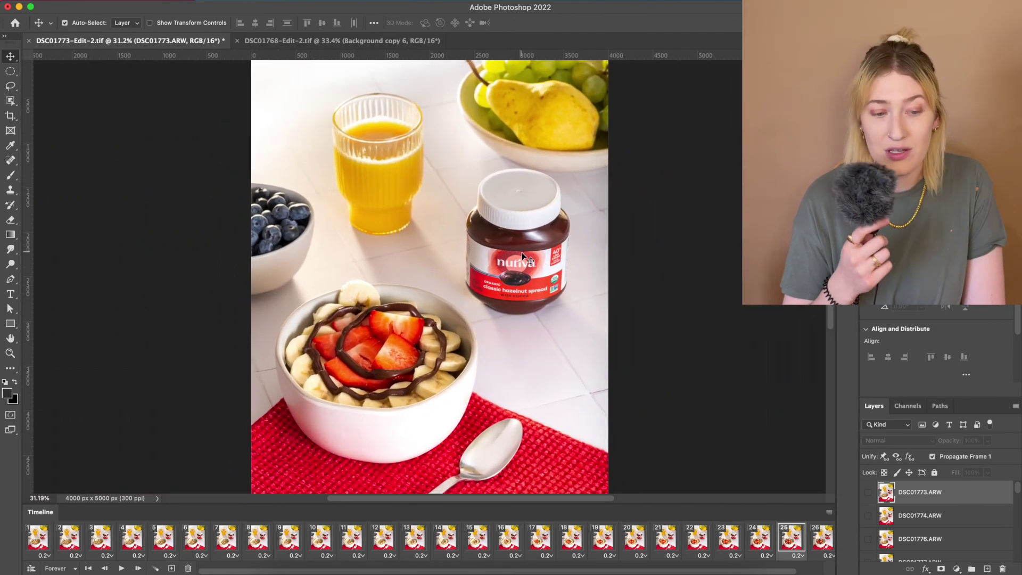
click(86, 1)
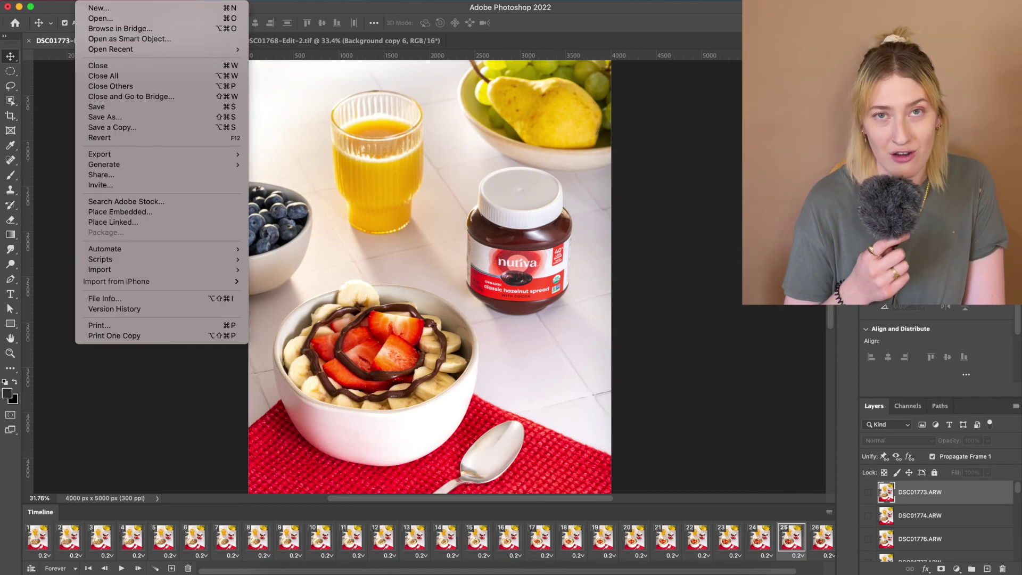
mouse_move(118, 155)
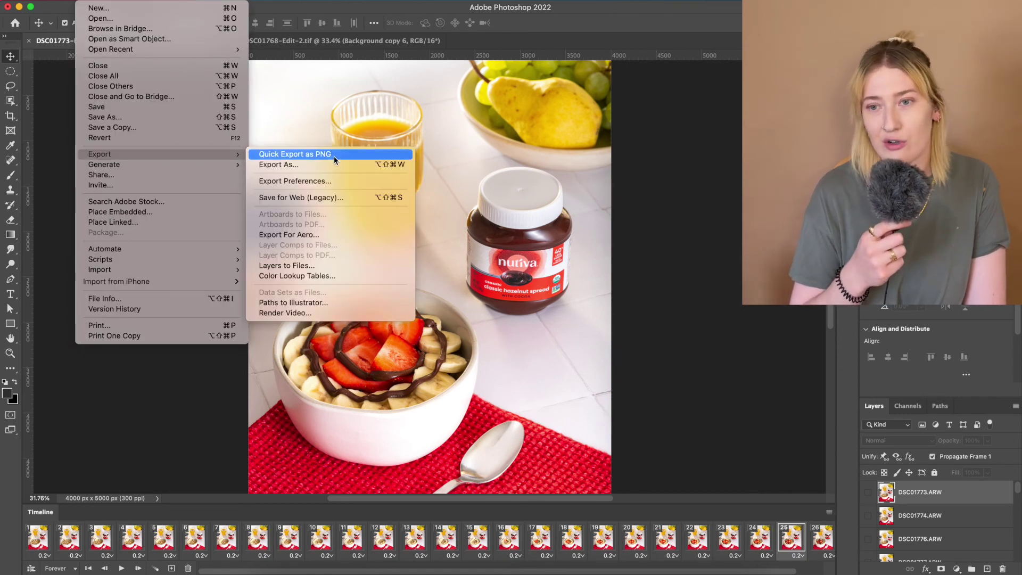